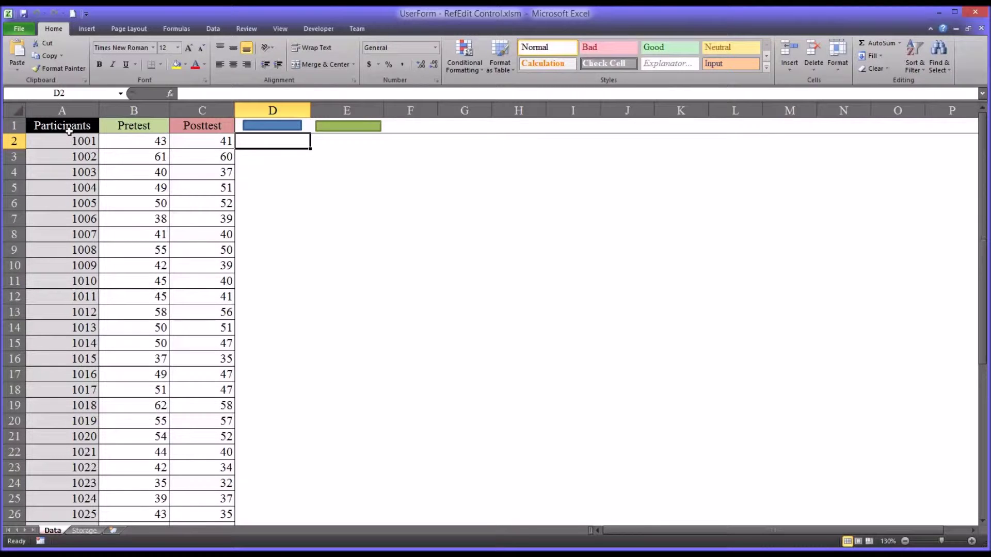
Highlight the Participants, Pretest and Posttest columns, then deselect by choosing cell D2
mouse_move(63, 111)
left_mouse_down()
mouse_move(173, 128)
mouse_move(74, 124)
left_mouse_up()
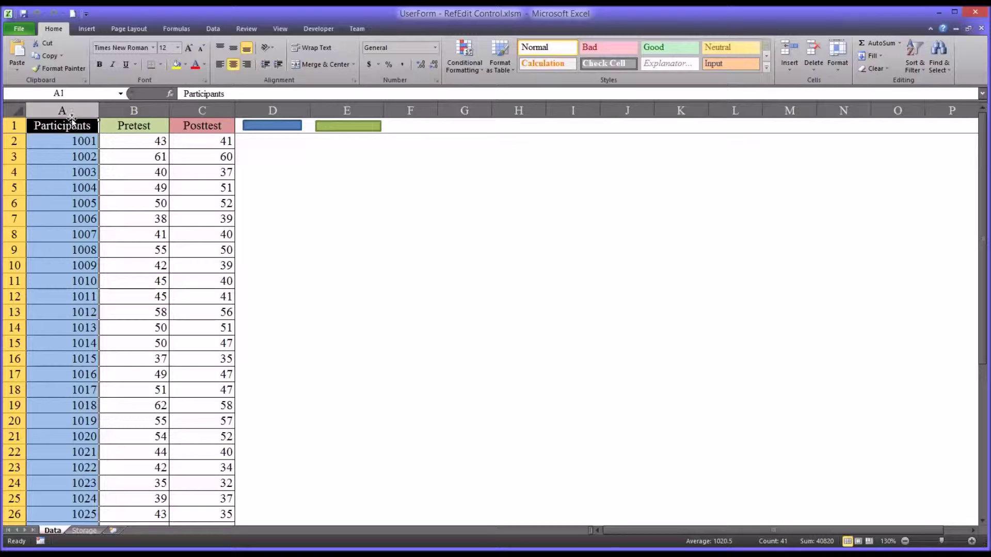
left_click(129, 111)
left_click(188, 110)
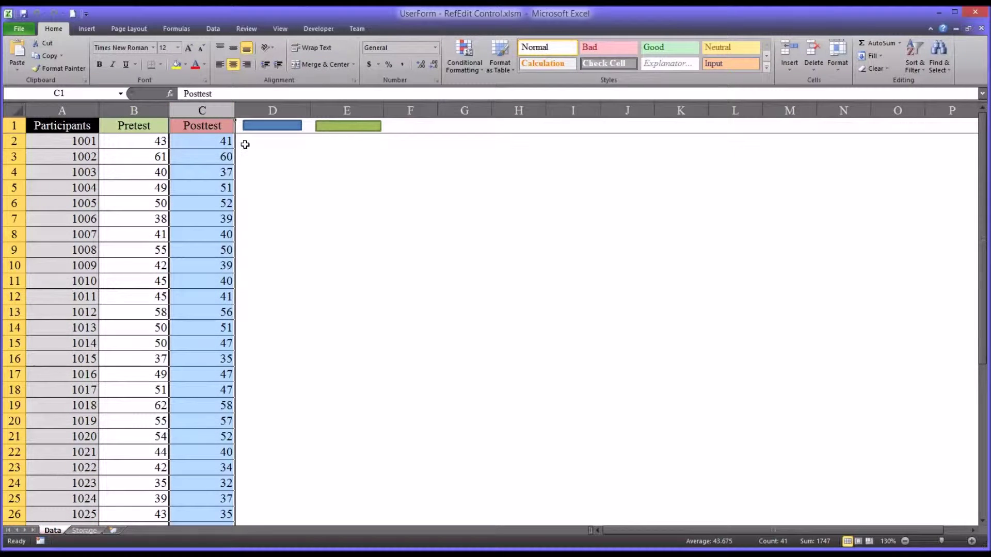
left_click(245, 145)
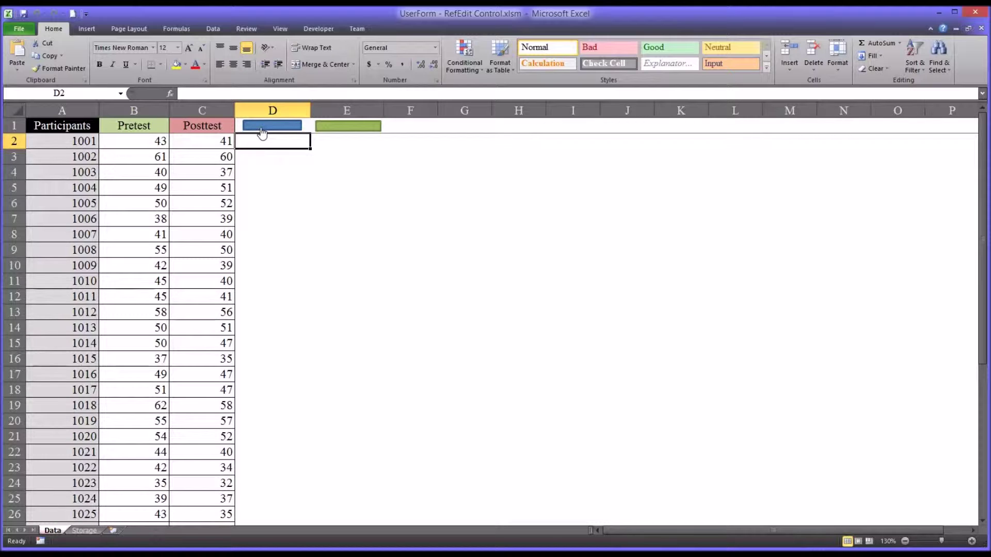
In Main Form, compute the standard deviation of Pretest range B2:B21, then reset
left_click(262, 126)
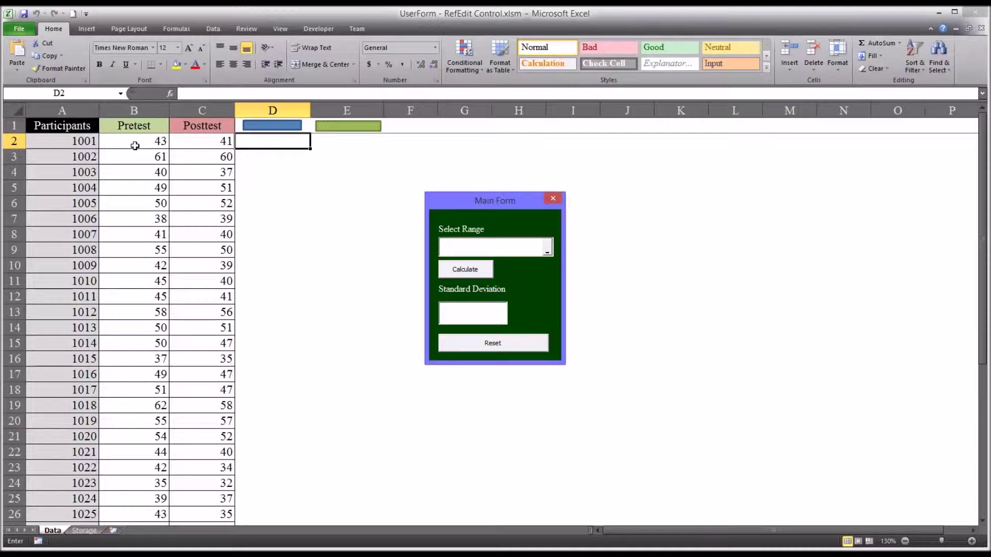
left_click_drag(133, 146, 145, 417)
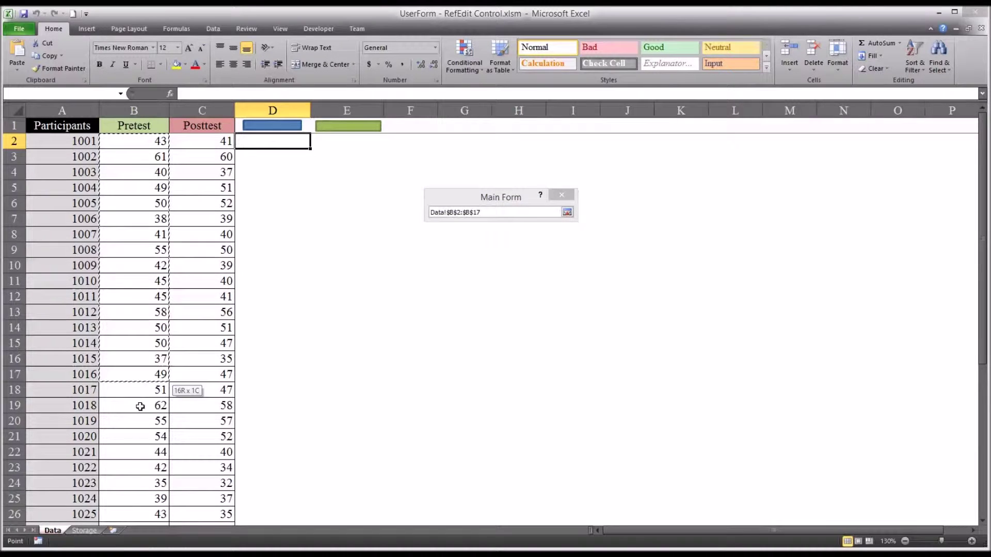
left_click_drag(145, 417, 141, 437)
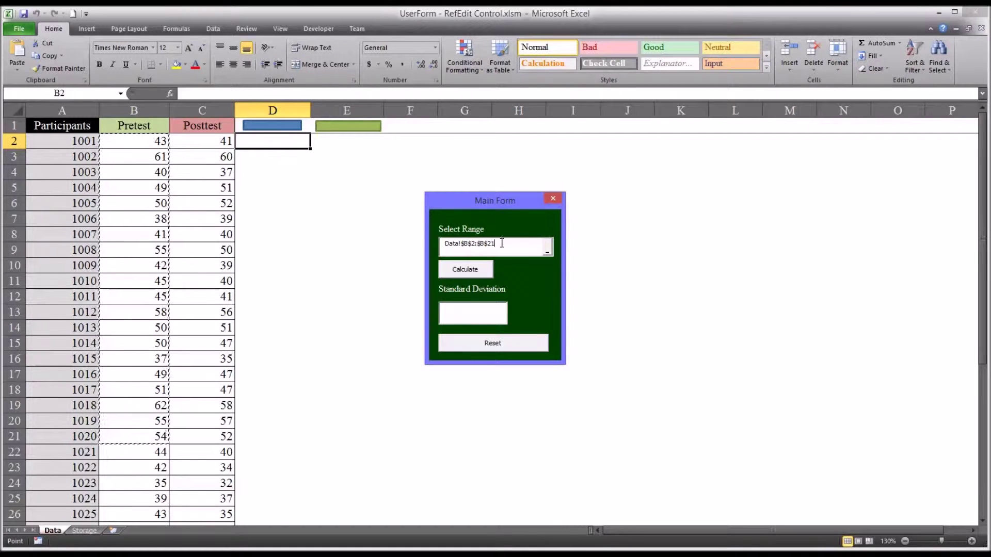
left_click(456, 271)
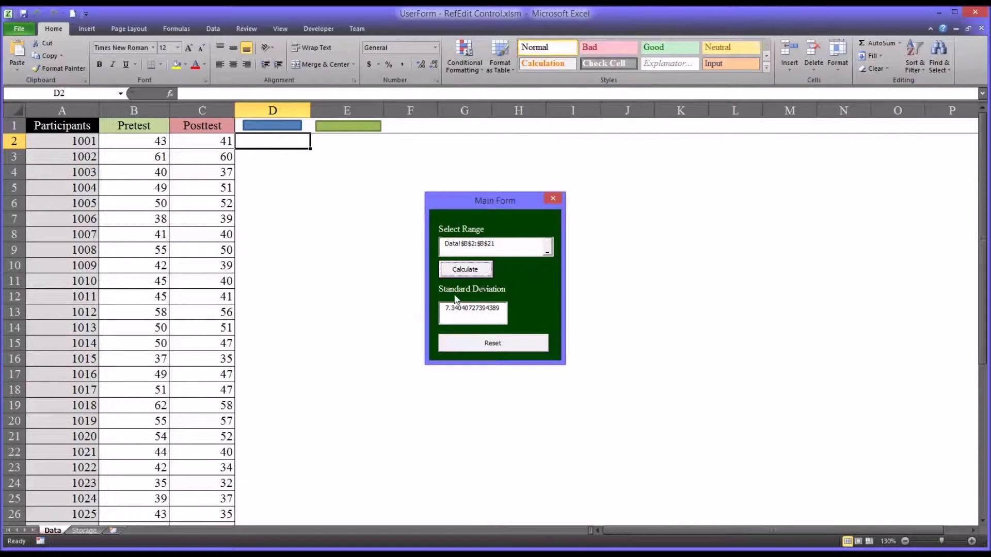
left_click(494, 346)
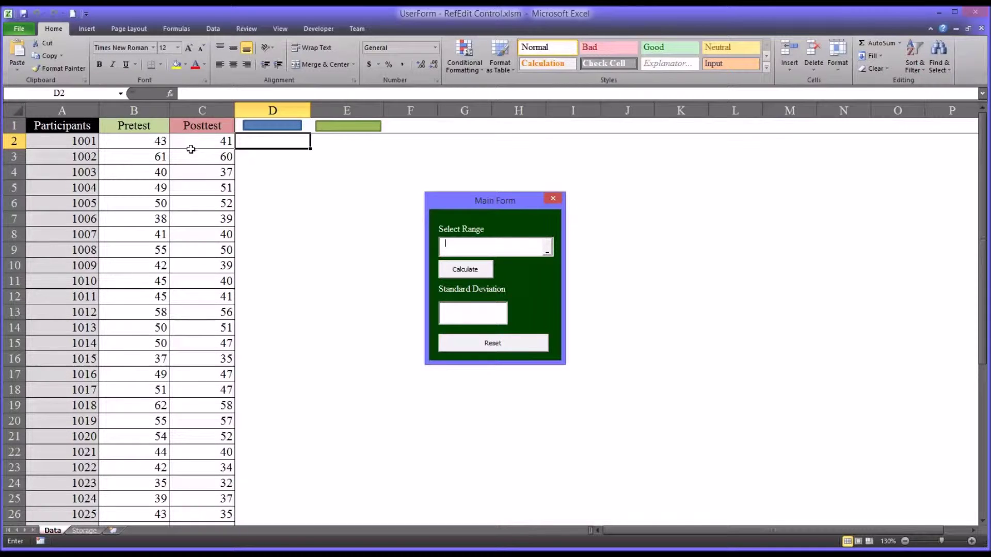
Compute the standard deviation of the Posttest scores in Main Form, then reset
left_click_drag(190, 144, 185, 333)
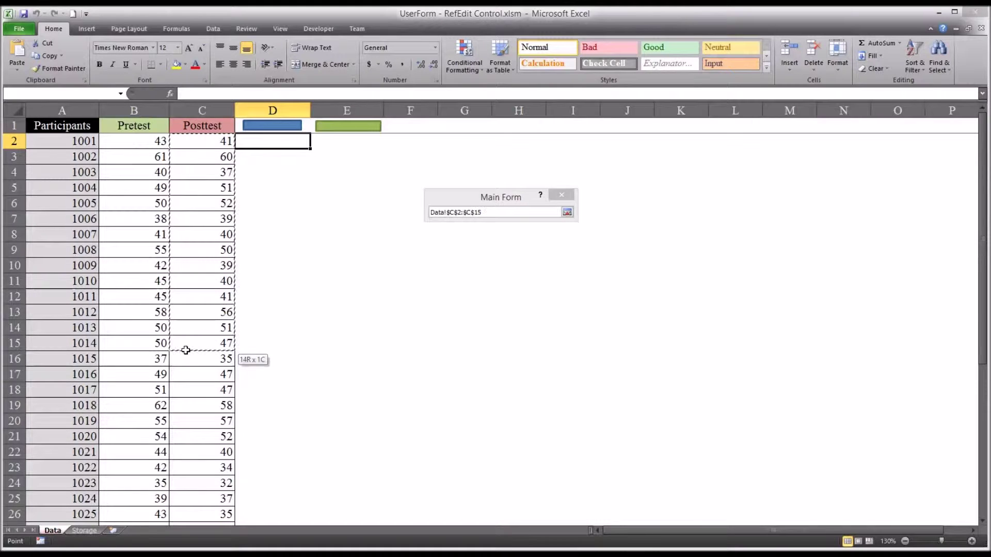
mouse_move(184, 333)
left_mouse_down()
mouse_move(185, 518)
mouse_move(193, 512)
left_mouse_up()
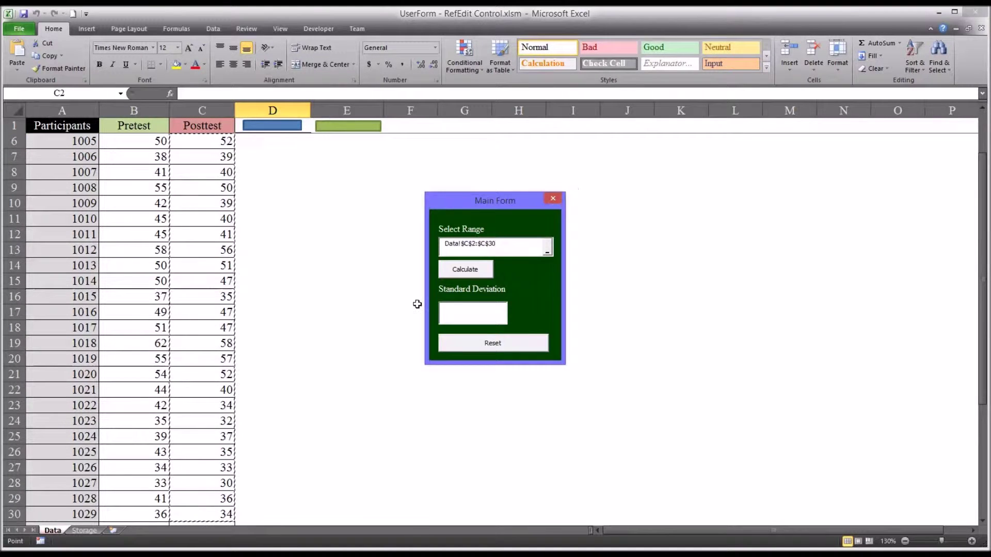
left_click(465, 268)
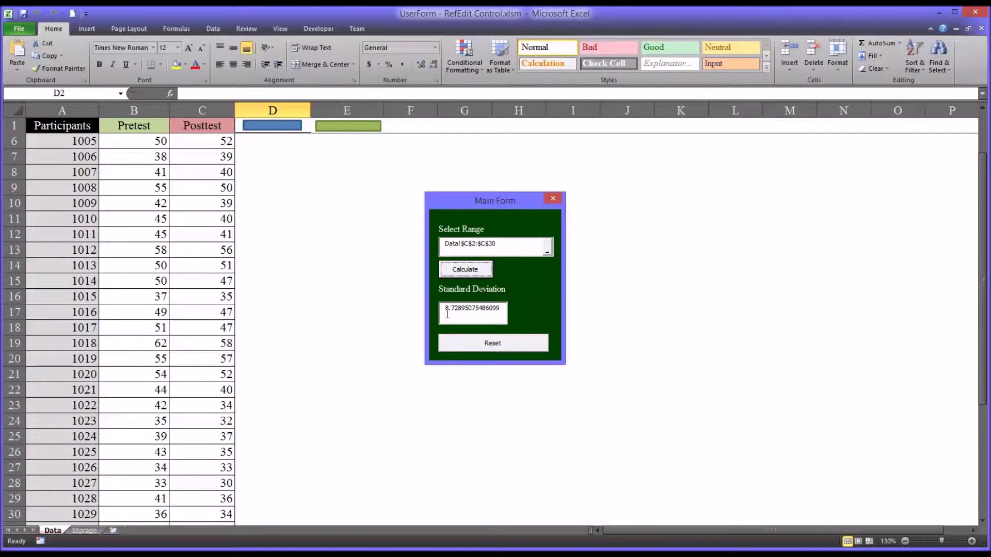
left_click(459, 343)
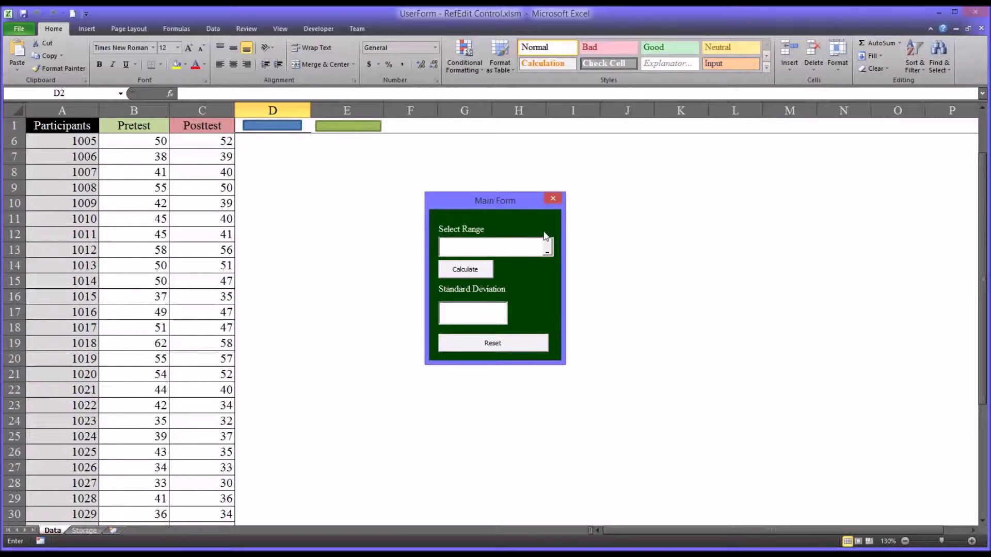
Close Main Form, then open and close Main Form 2 and Main Form
left_click(553, 198)
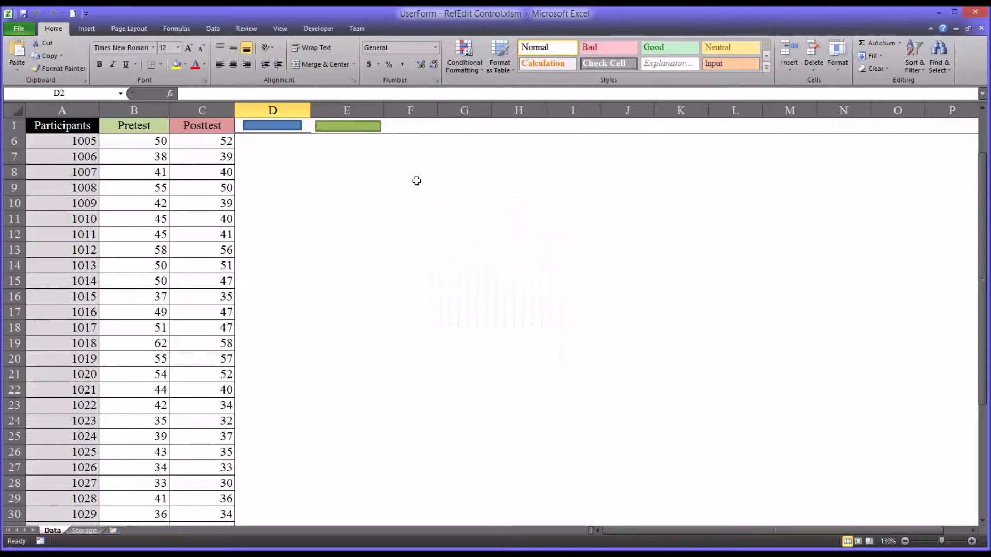
left_click(343, 127)
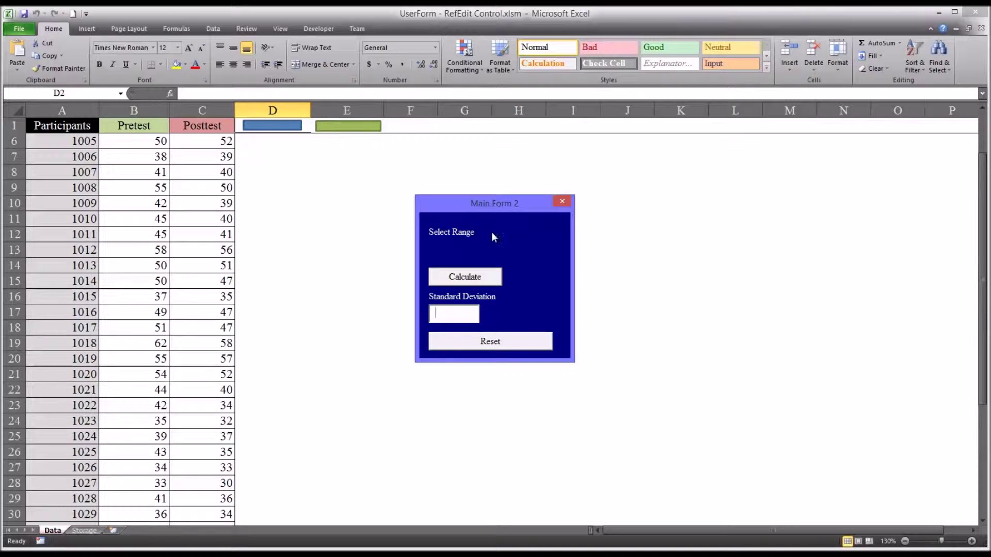
left_click(562, 200)
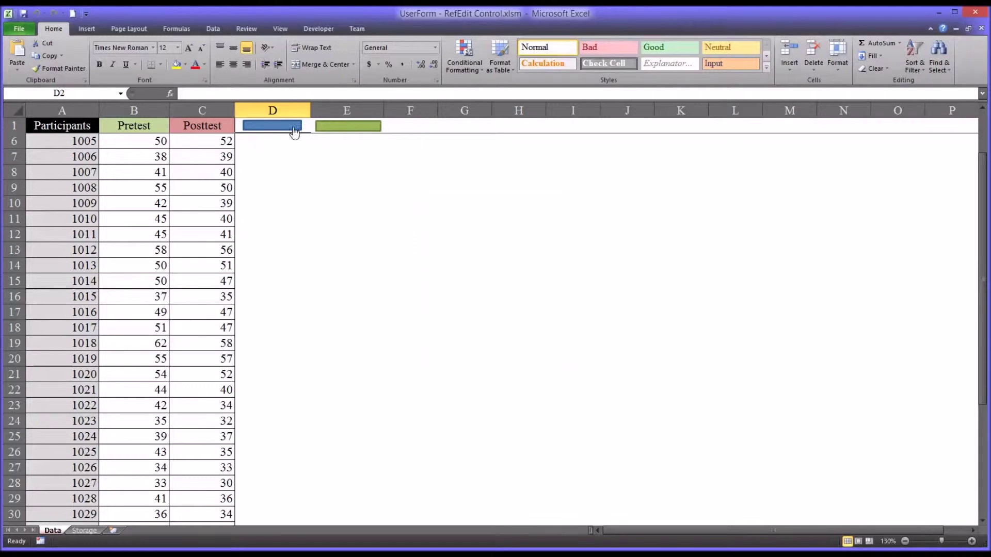
left_click(288, 127)
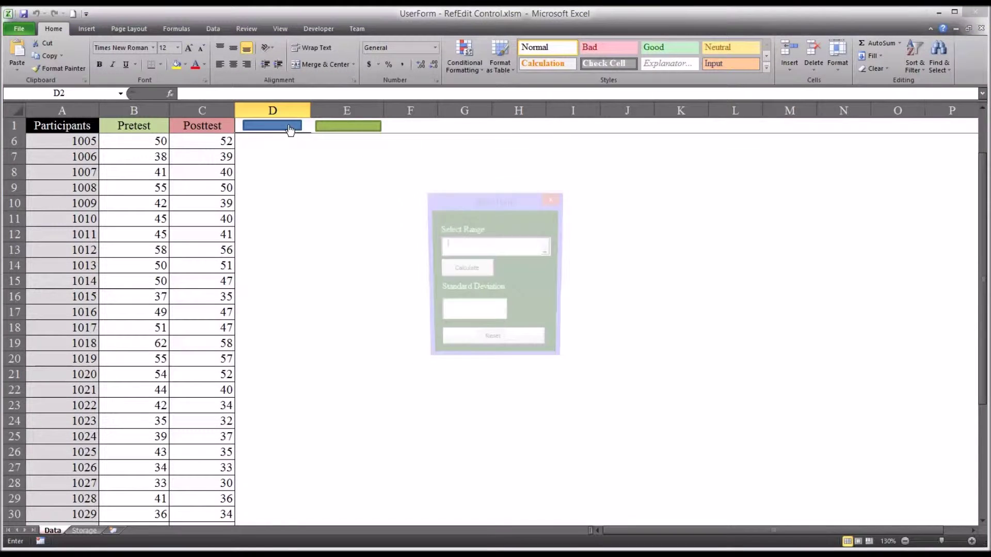
left_click(552, 198)
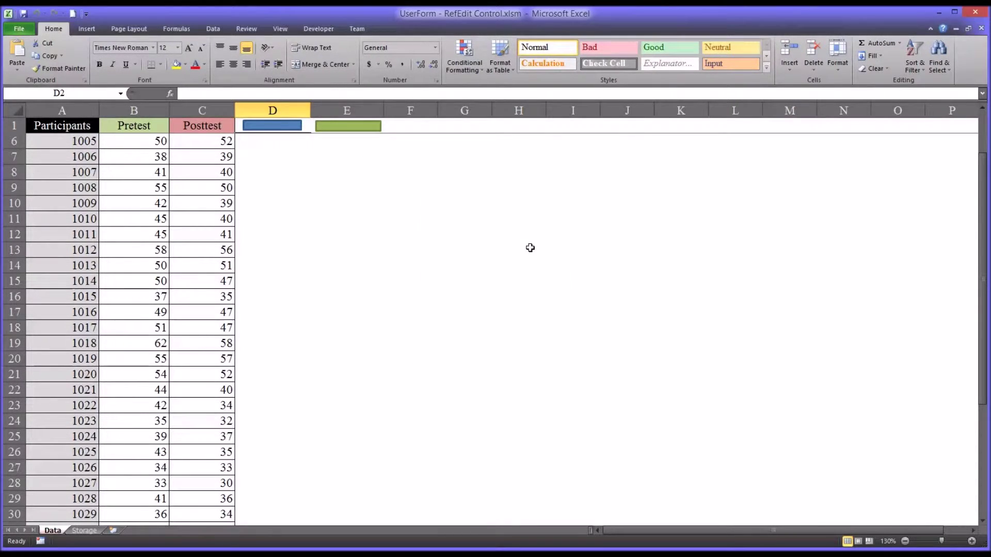
In the VBA editor, close the MainForm designer and code windows and enlarge Sheet1's code
key("alt+F11")
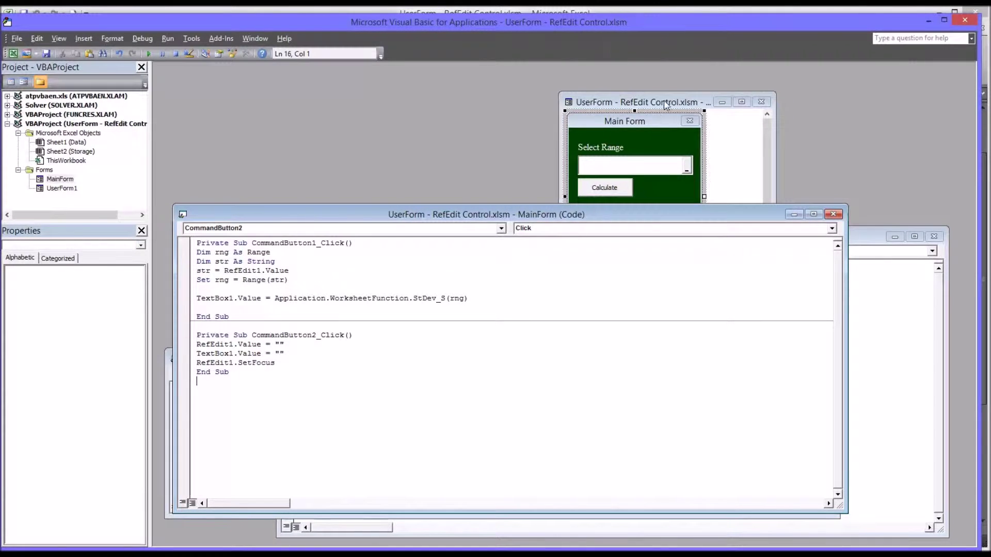
left_click_drag(666, 104, 386, 96)
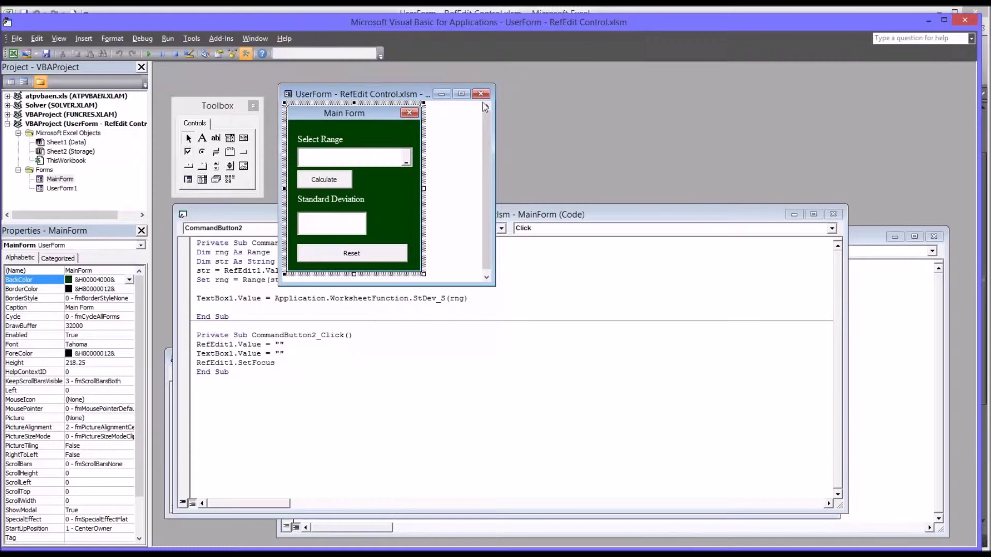
left_click(480, 93)
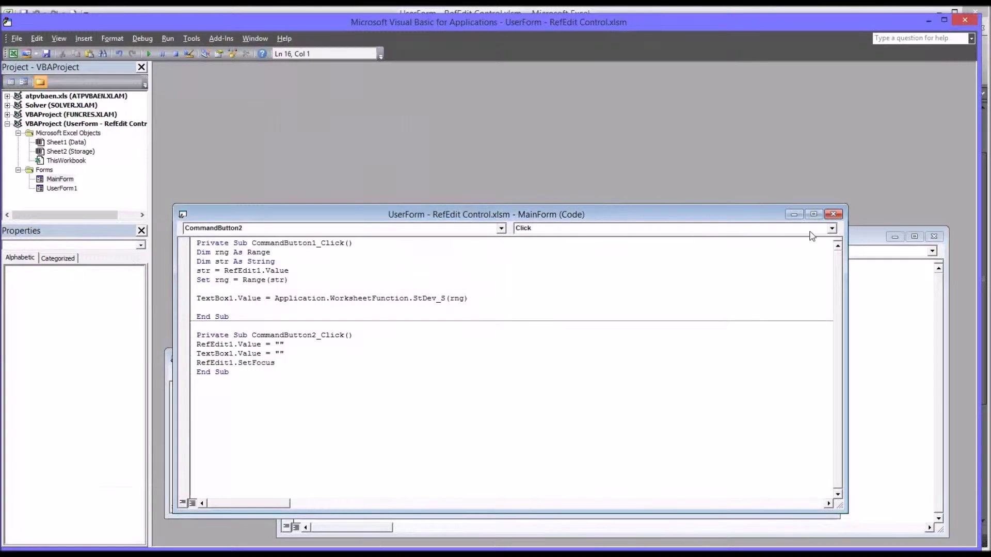
left_click(832, 214)
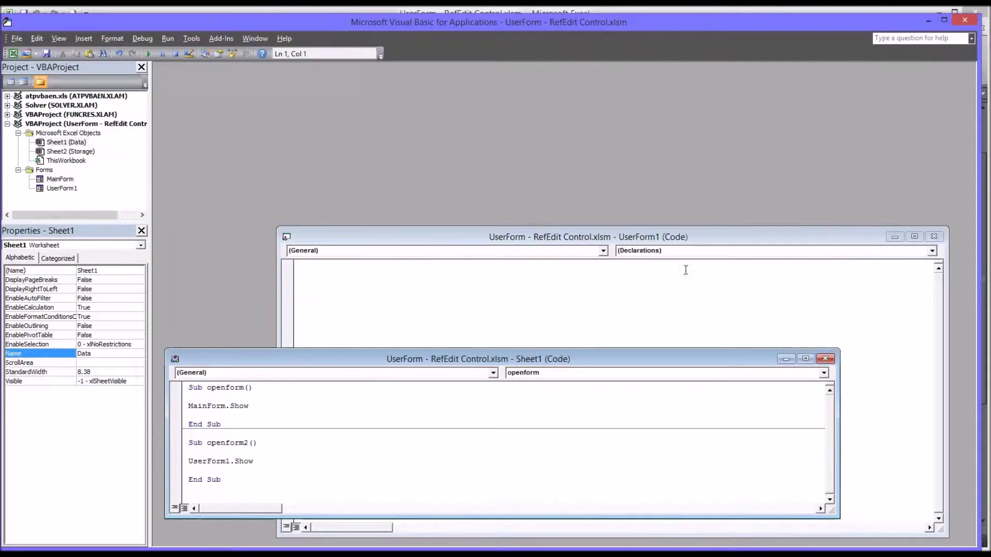
left_click_drag(559, 360, 585, 216)
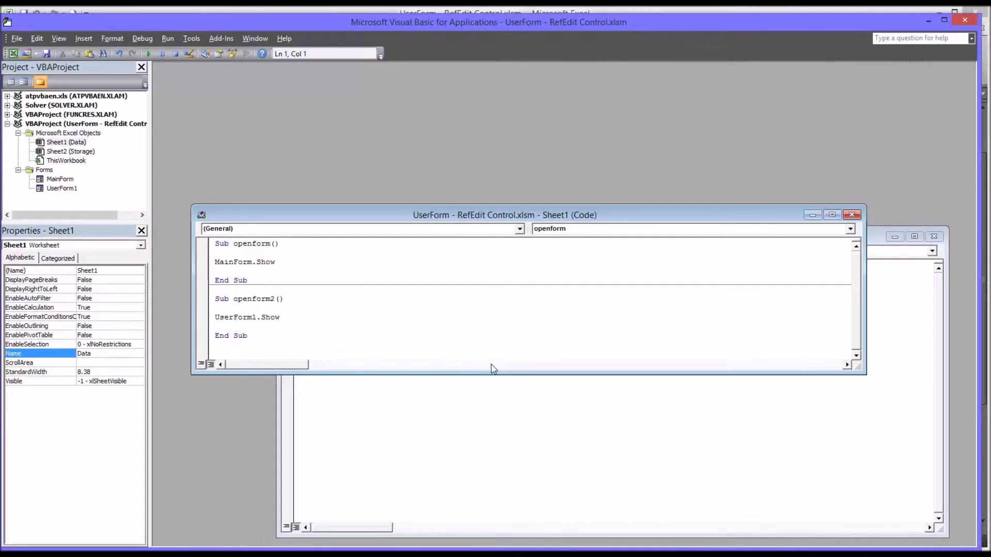
left_click_drag(495, 374, 493, 404)
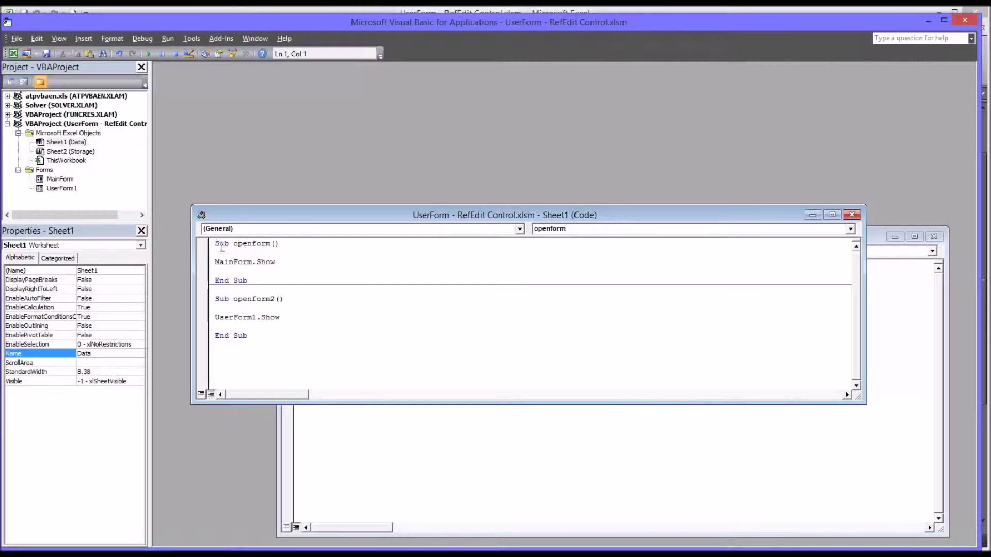
Highlight the openform, MainForm.Show and UserForm1.Show lines, then return to Excel
left_click_drag(214, 244, 281, 252)
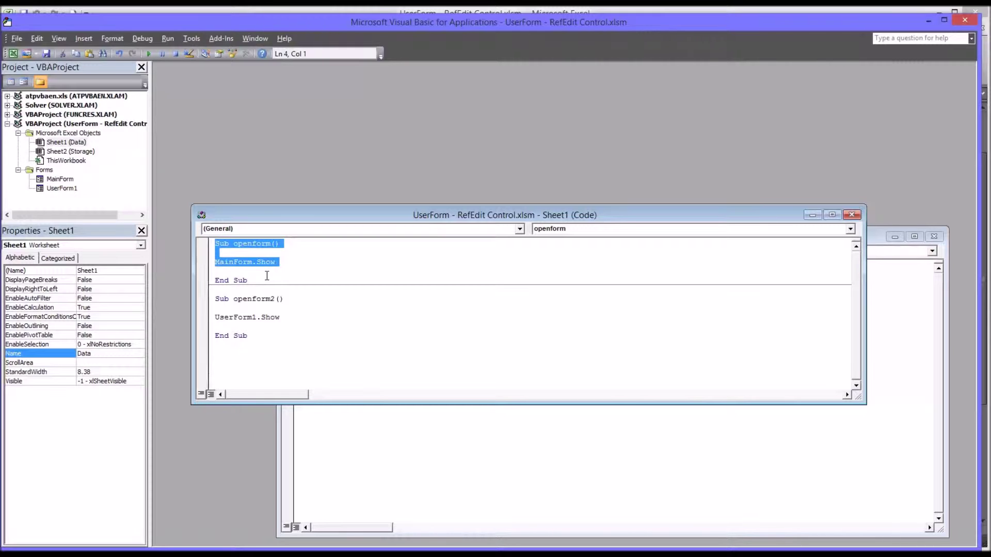
left_click_drag(275, 262, 215, 261)
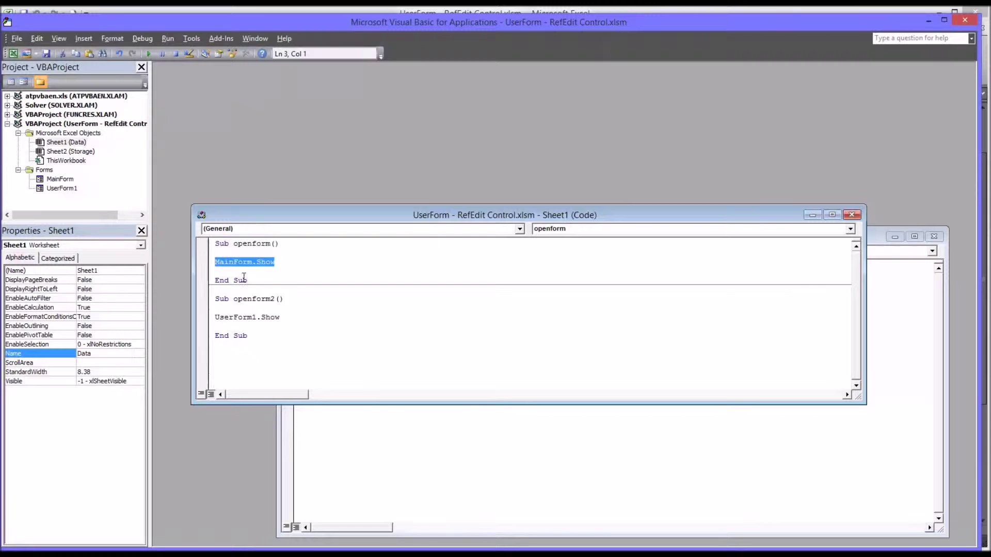
left_click_drag(279, 317, 215, 318)
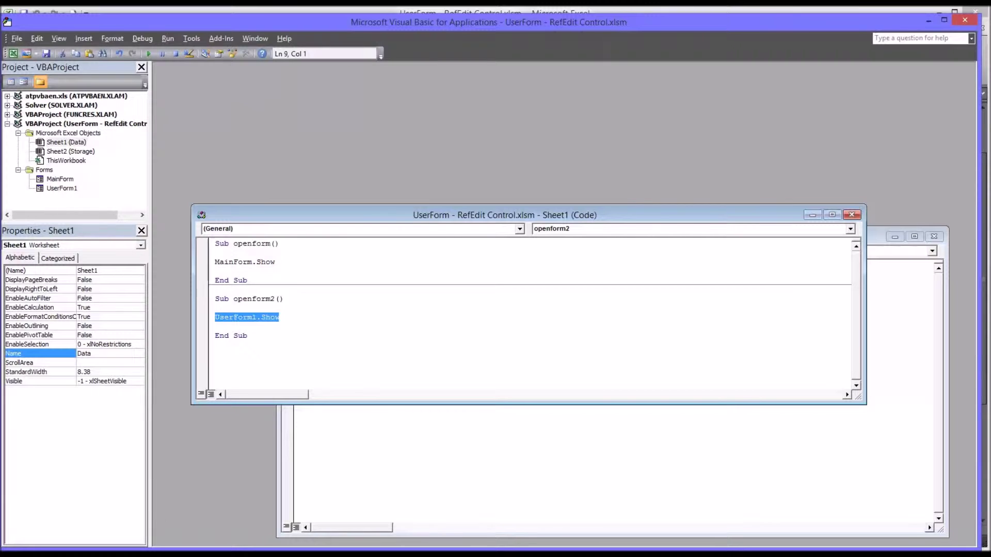
left_click(84, 554)
left_click(84, 547)
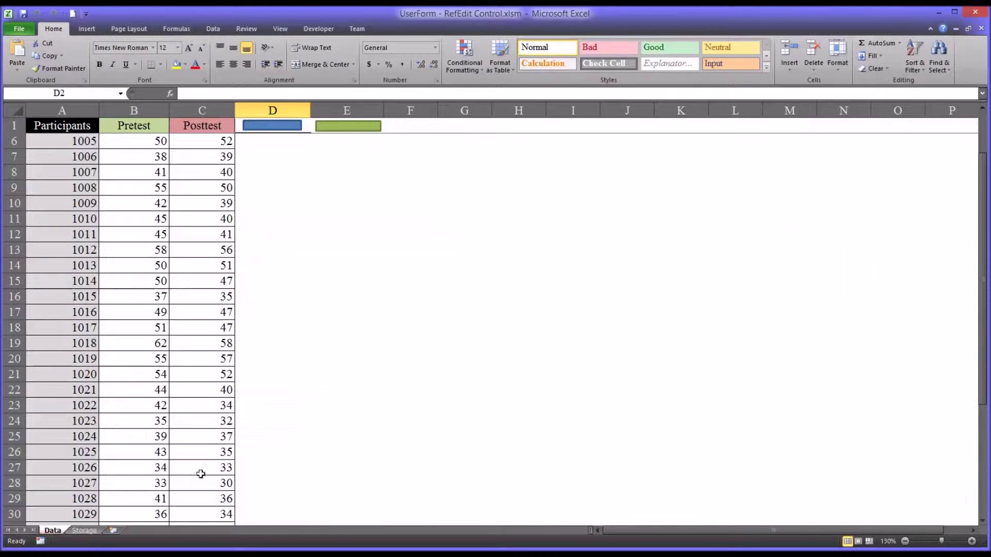
Assign the Sheet1.openform2 macro to the green rectangle
right_click(336, 130)
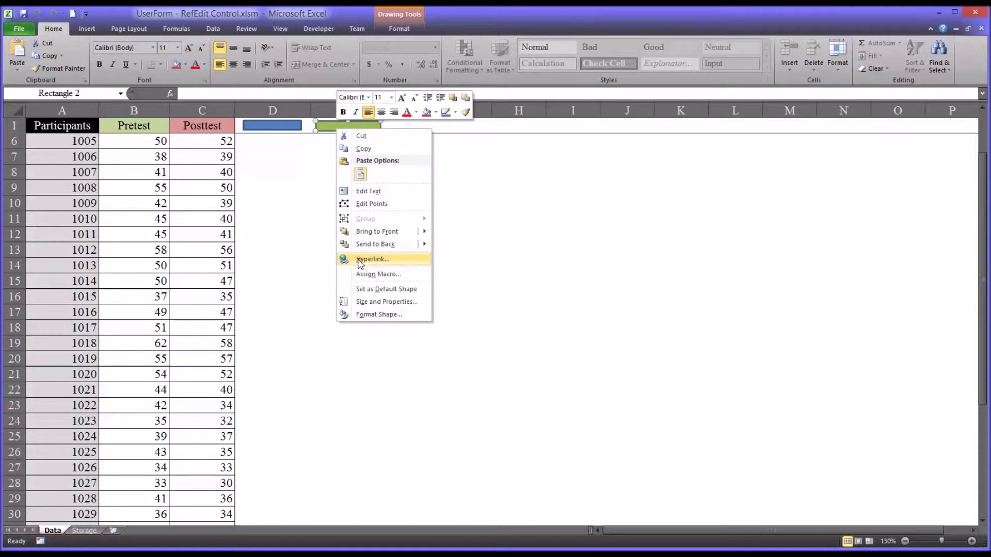
left_click(361, 274)
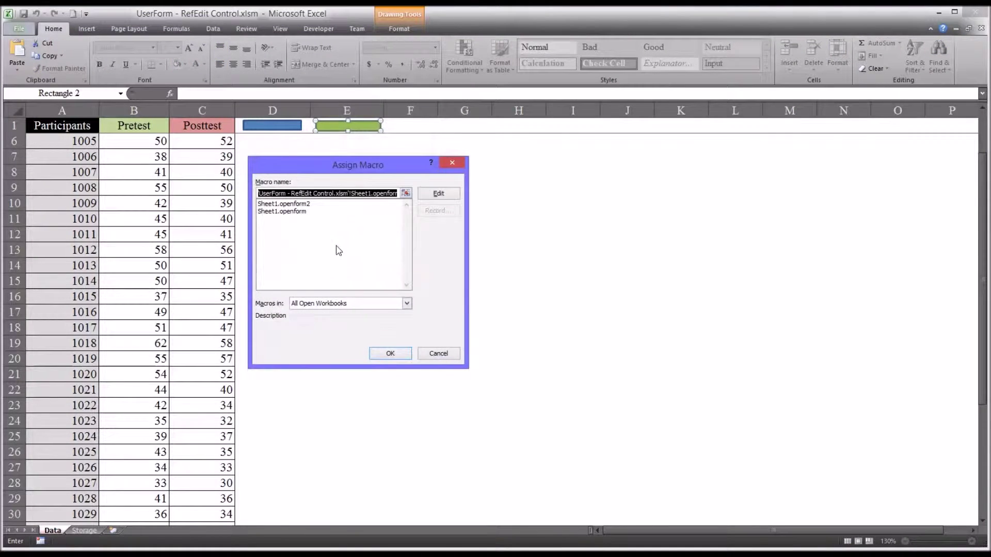
left_click(292, 204)
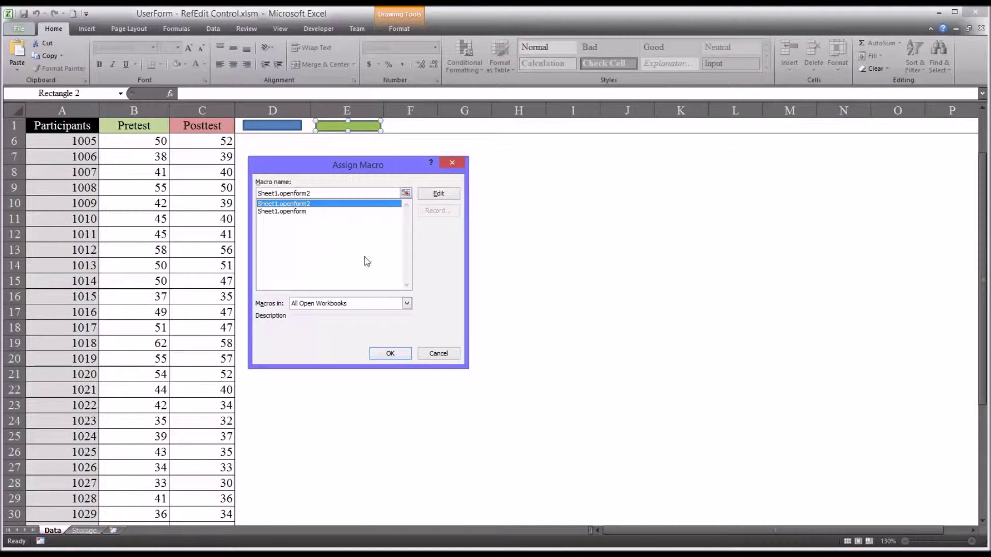
left_click(387, 354)
Test the green rectangle by opening and closing Main Form 2, then go back to VBA
left_click(361, 251)
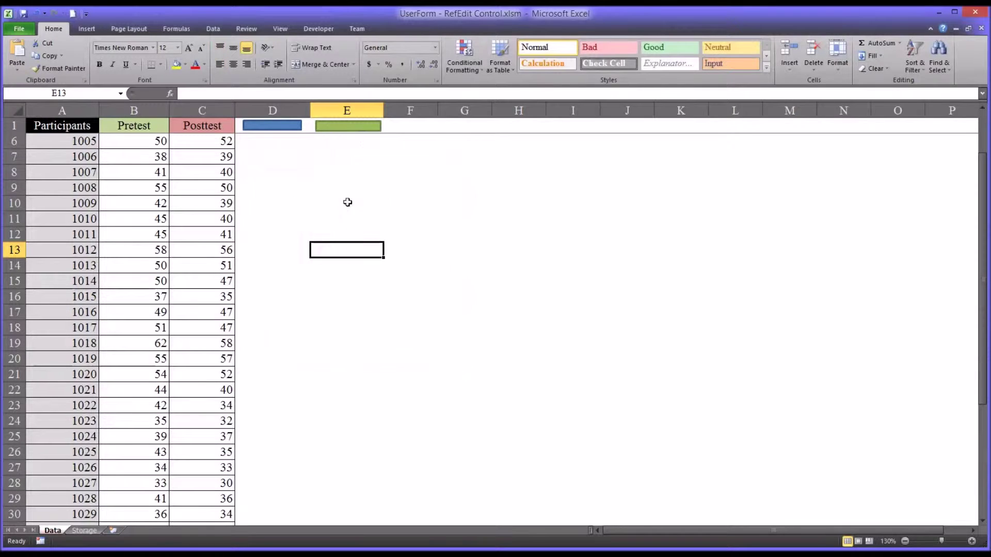
left_click(354, 128)
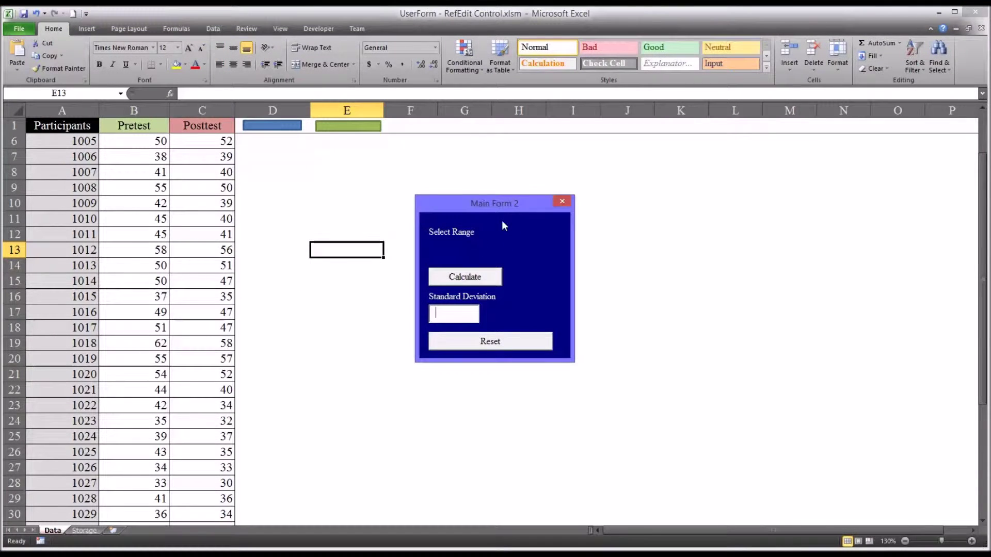
left_click(562, 203)
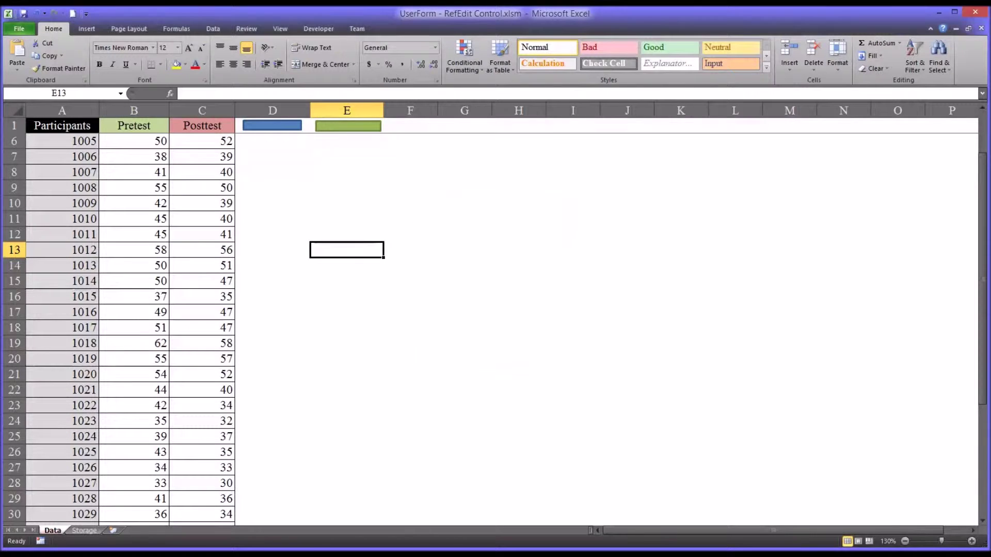
left_click(178, 531)
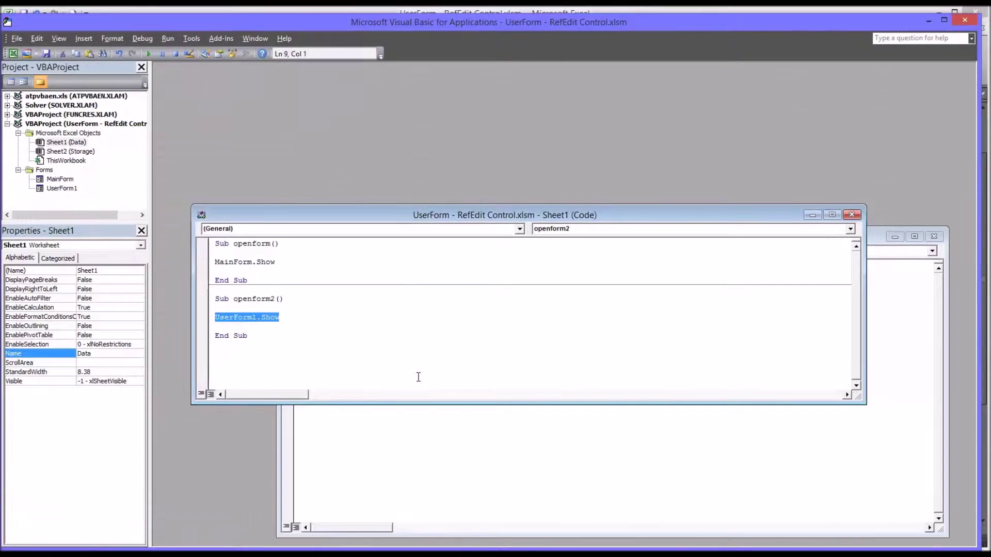
Open the UserForm1 design and inspect its labels, Calculate and Reset buttons, and text box
double_click(65, 189)
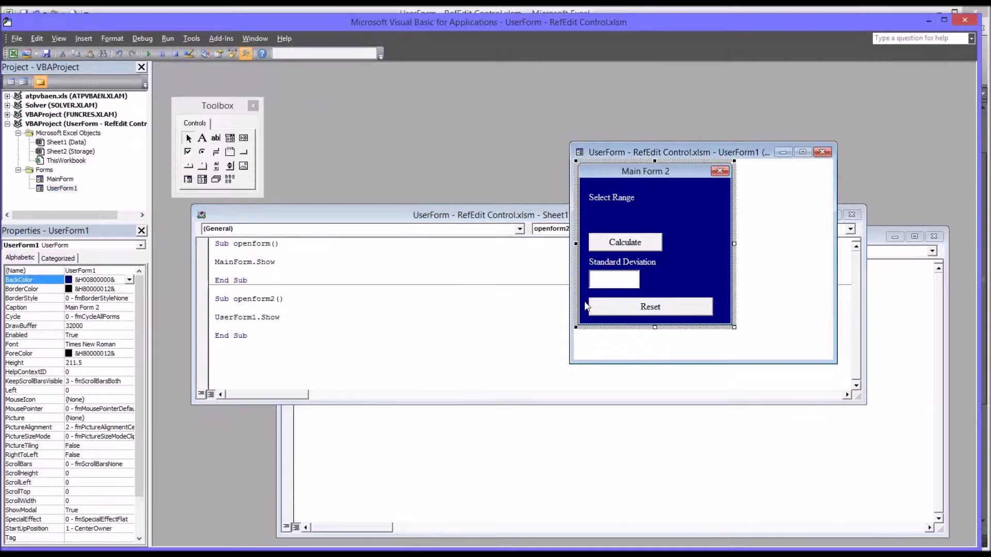
left_click_drag(707, 156, 553, 102)
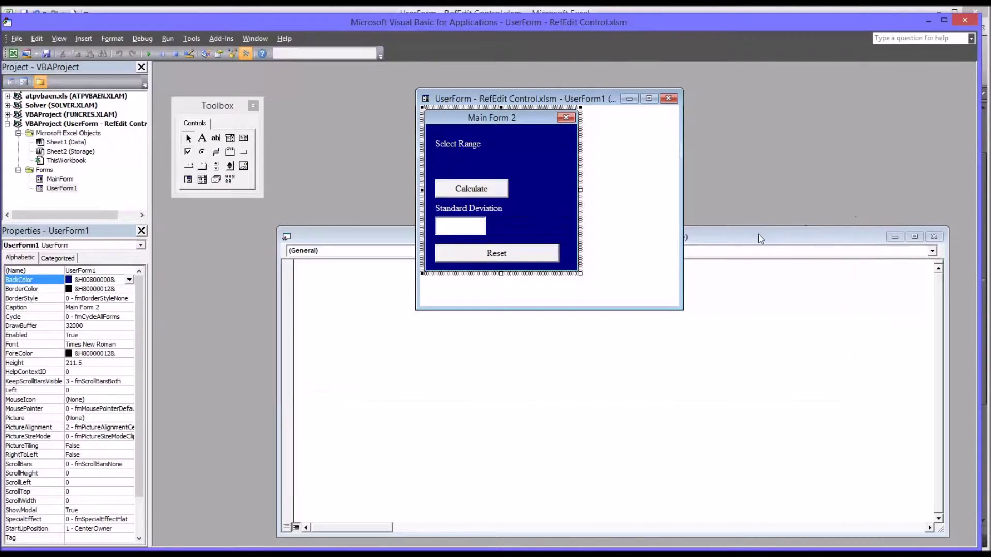
left_click_drag(760, 239, 646, 234)
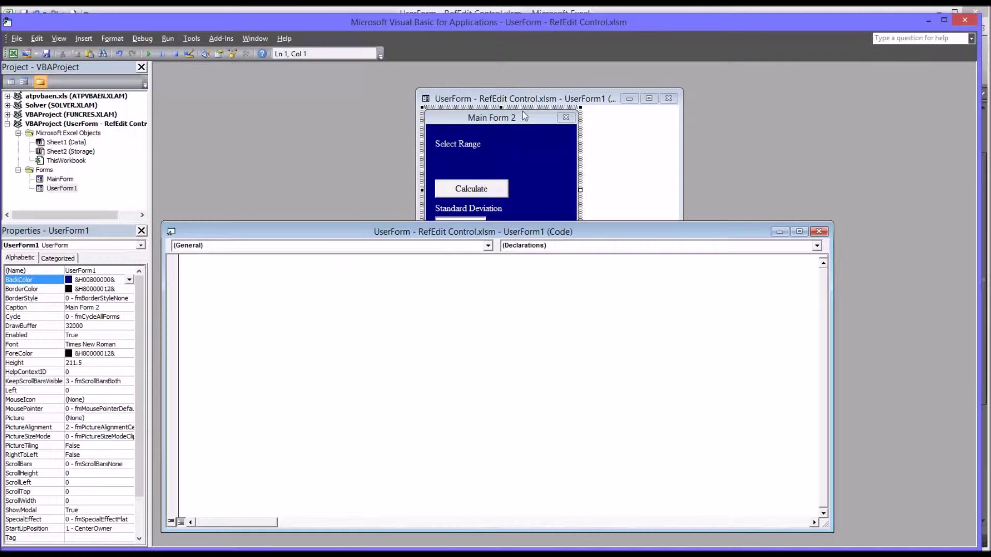
left_click_drag(529, 103, 511, 99)
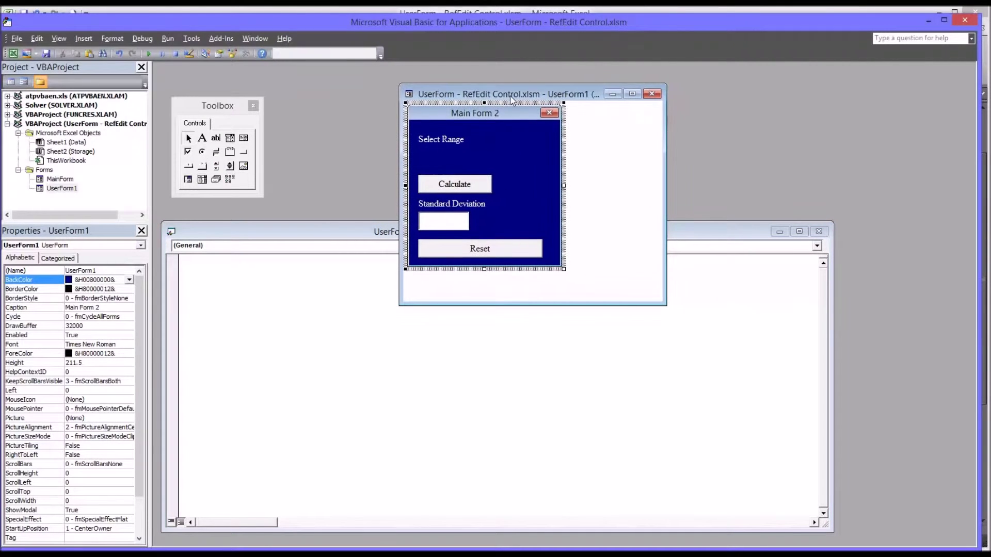
left_click(441, 140)
left_click(457, 206)
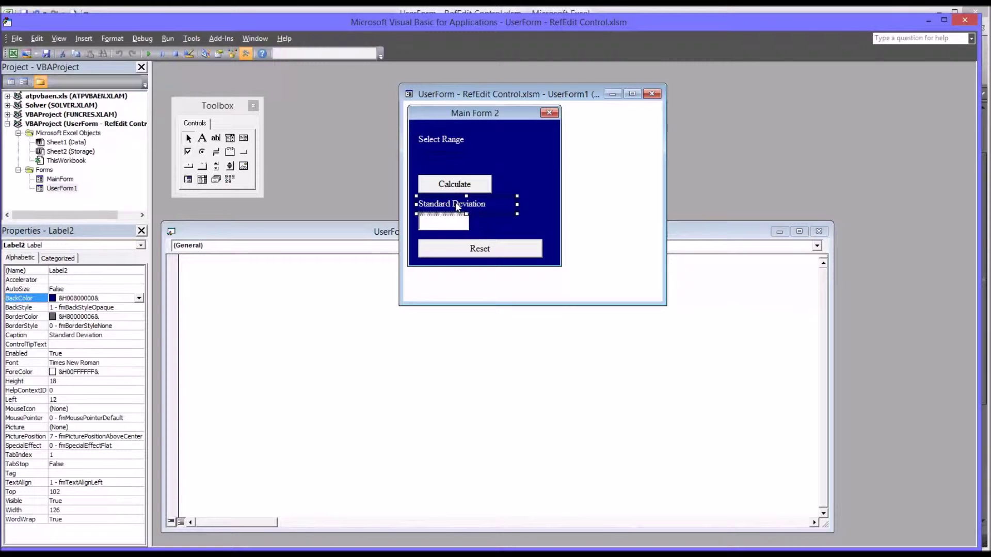
left_click(465, 186)
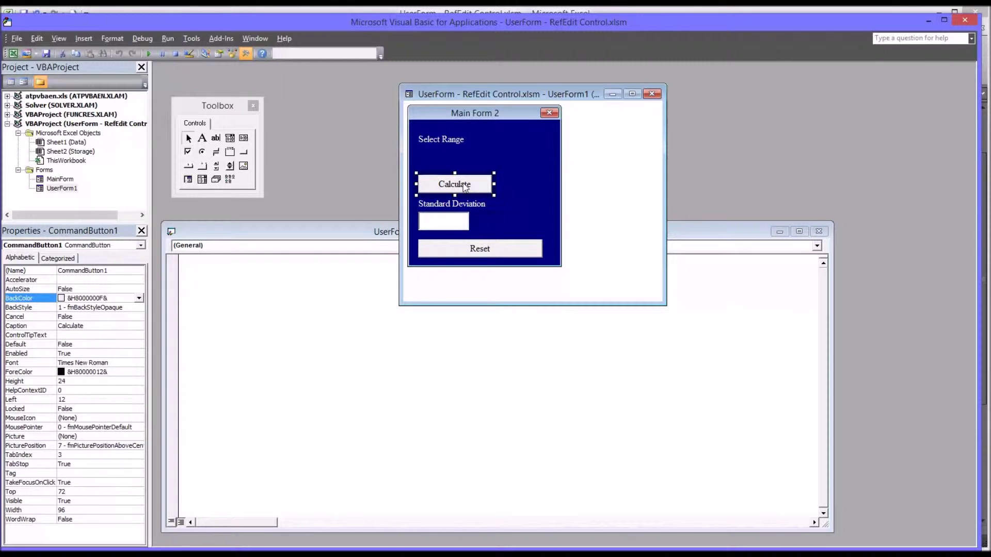
left_click(459, 247)
left_click(447, 227)
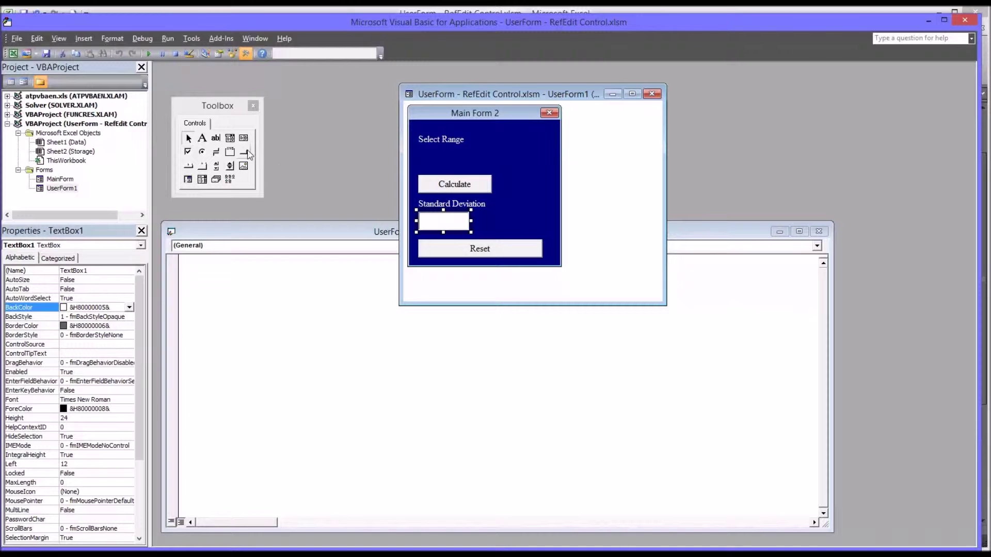
Draw a test CommandButton under Select Range, then delete it
left_click_drag(222, 106, 250, 92)
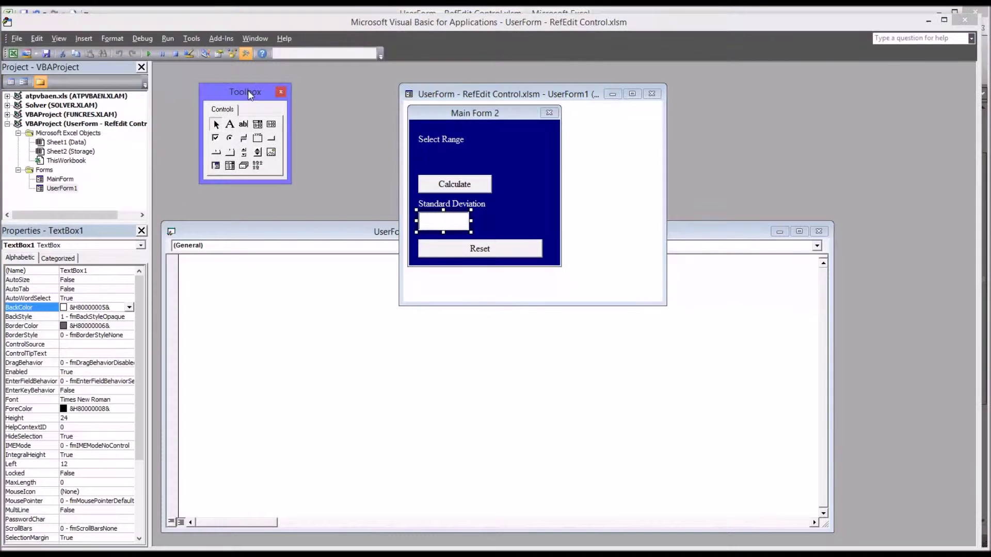
left_click(272, 140)
left_click_drag(433, 153, 527, 171)
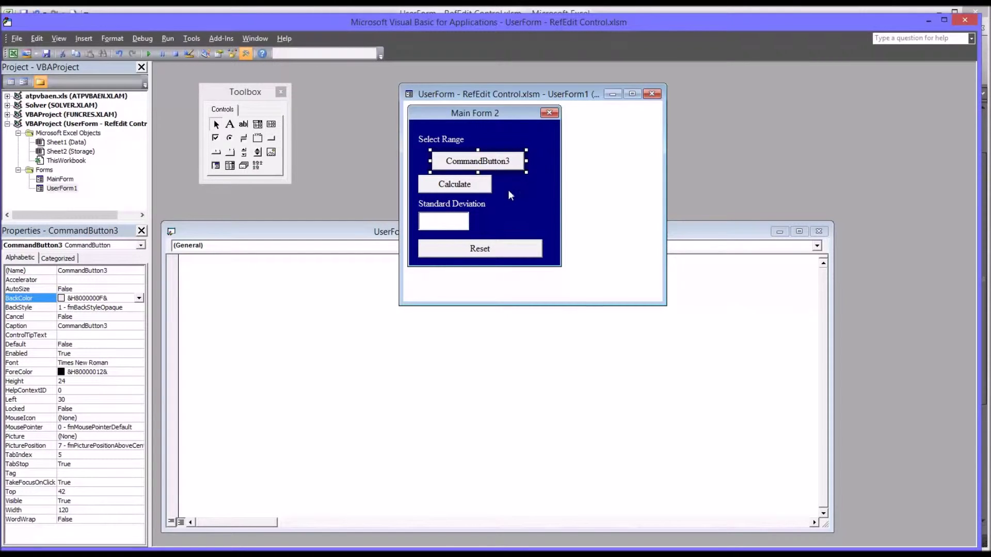
key("Delete")
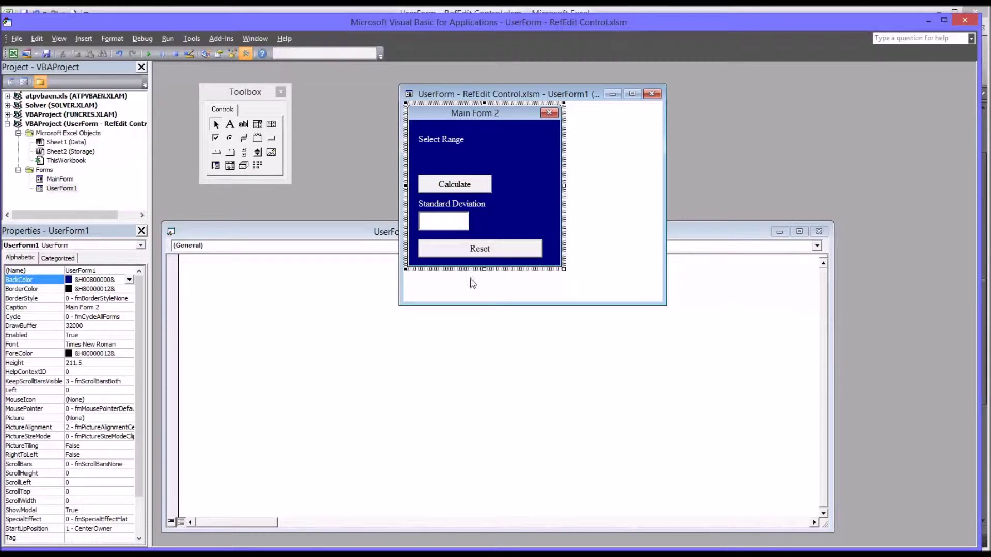
left_click_drag(251, 93, 265, 93)
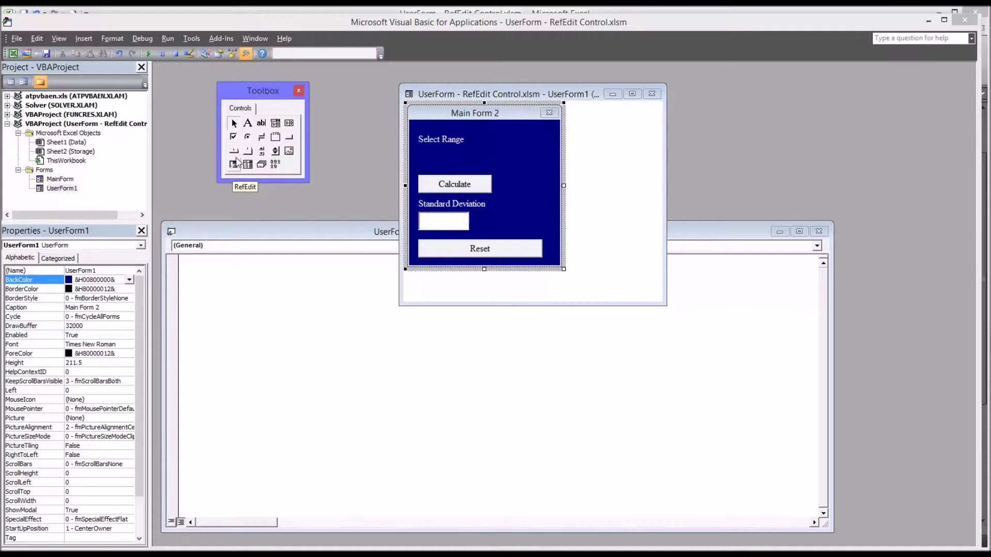
right_click(292, 168)
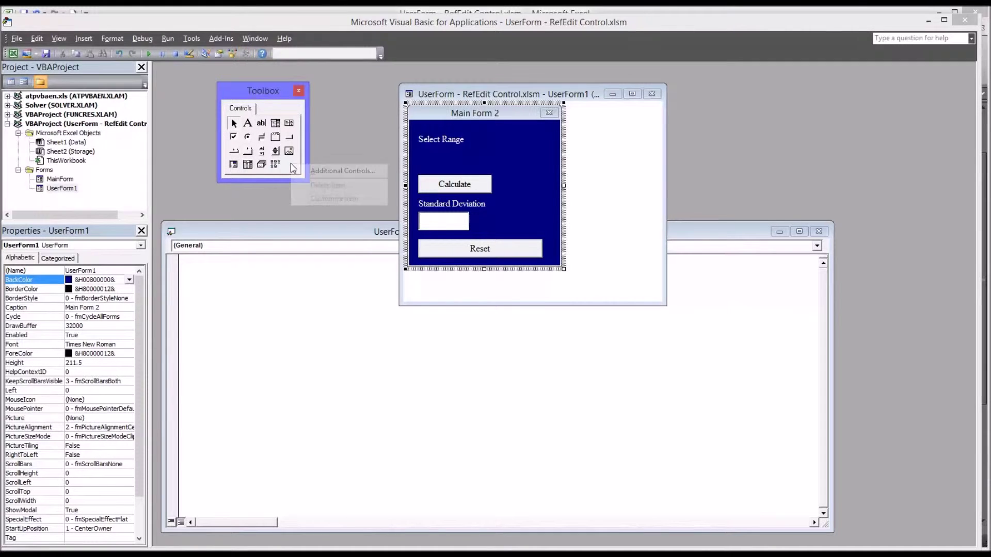
Tick RefEdit.Ctrl under Additional Controls so RefEdit appears in the Toolbox
left_click(321, 173)
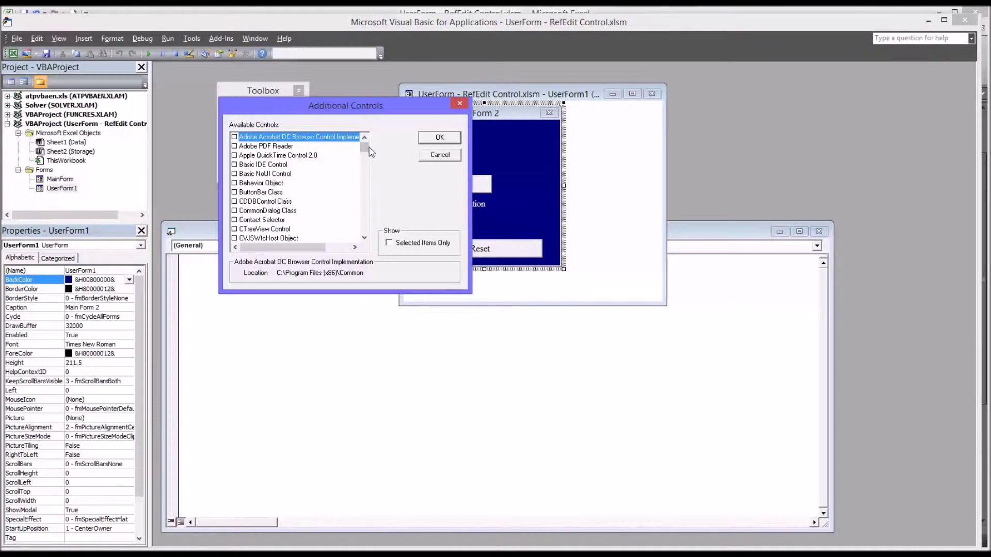
left_click_drag(364, 148, 364, 220)
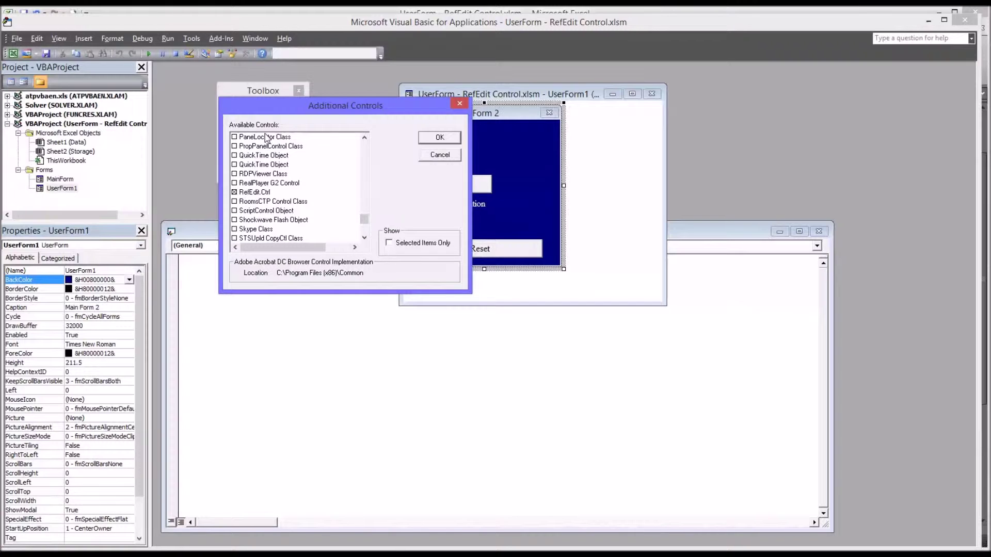
left_click(435, 157)
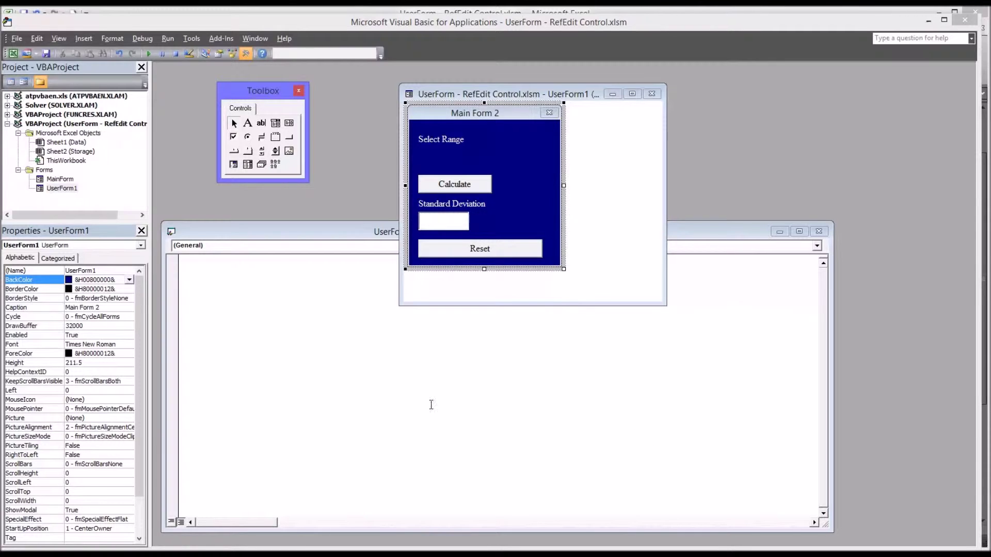
Draw a RefEdit box just below the Select Range label on Main Form 2
left_click(232, 166)
left_click_drag(419, 148, 542, 165)
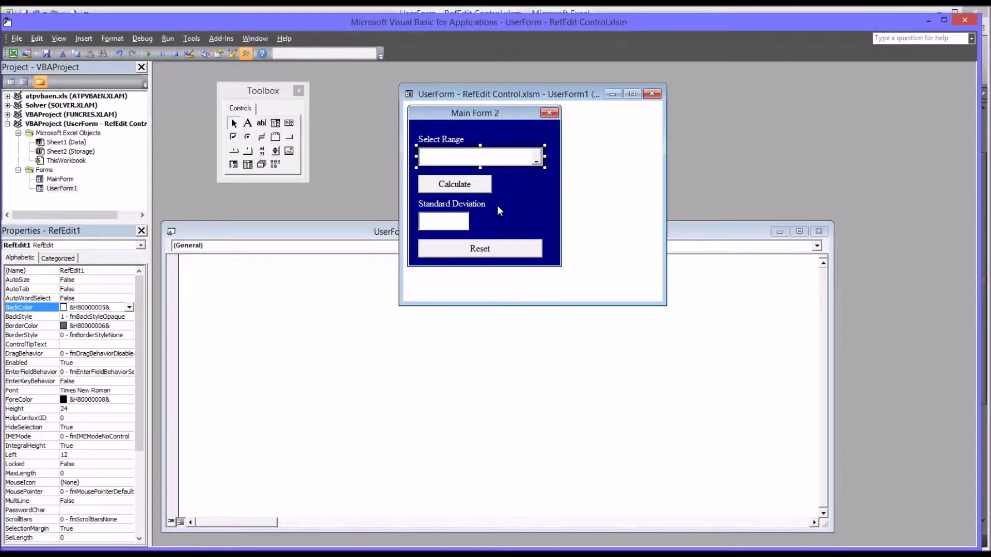
left_click(443, 187)
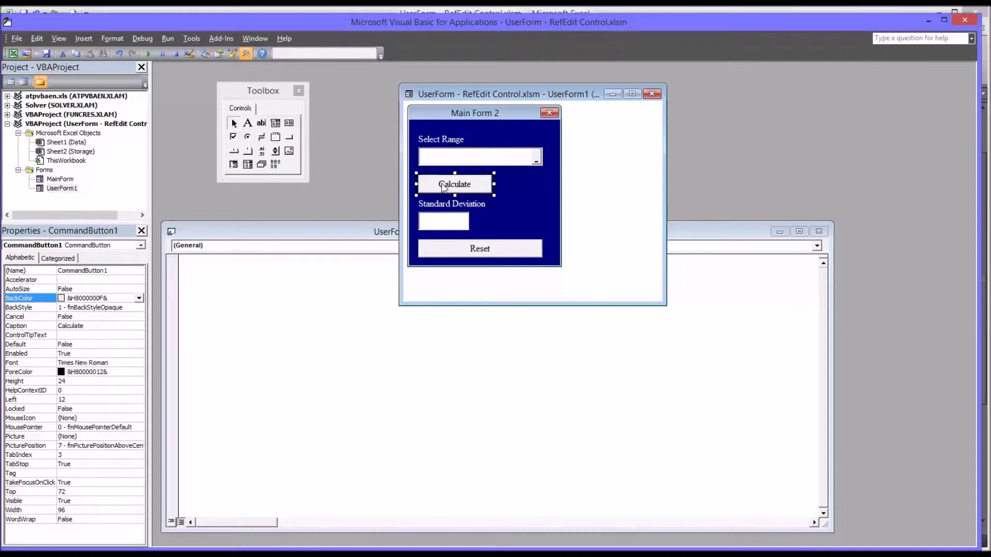
left_click(457, 253)
left_click(447, 189)
Create Calculate's Click procedure declaring rng As Range and str As String
double_click(442, 189)
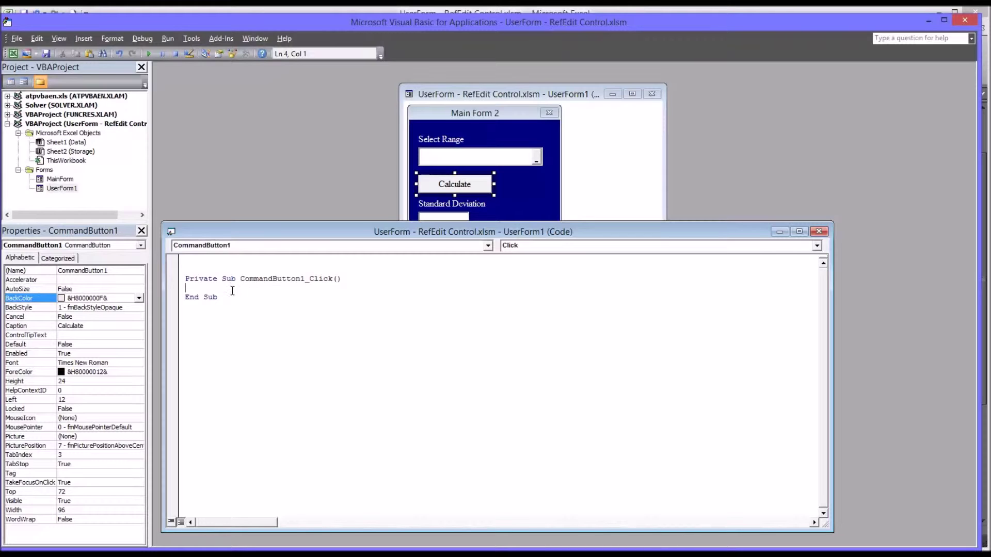
key("Return")
key("Return")
key("Return")
type("di")
type("rng ")
type("as ran")
key("Tab")
key("Return")
type("dim ")
type("str as st")
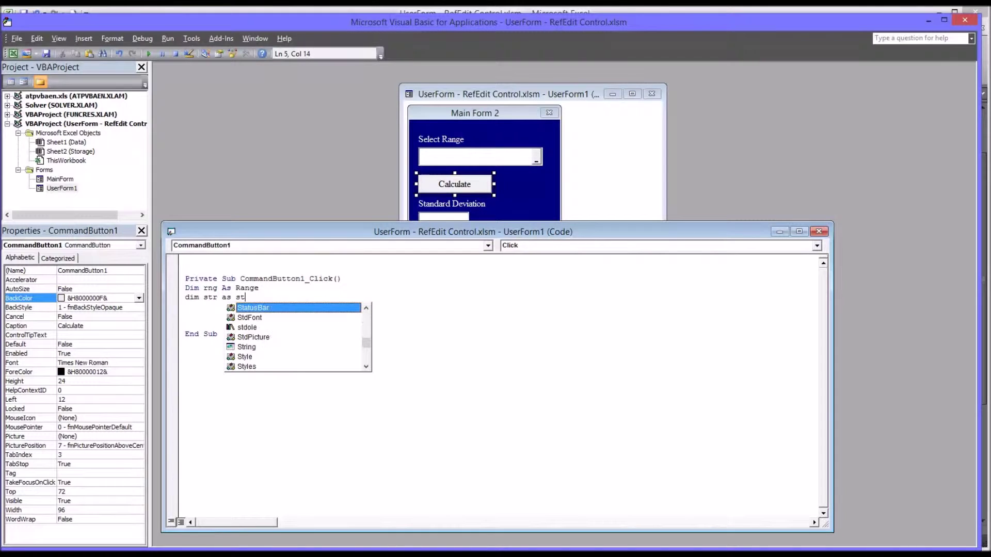
type("ring")
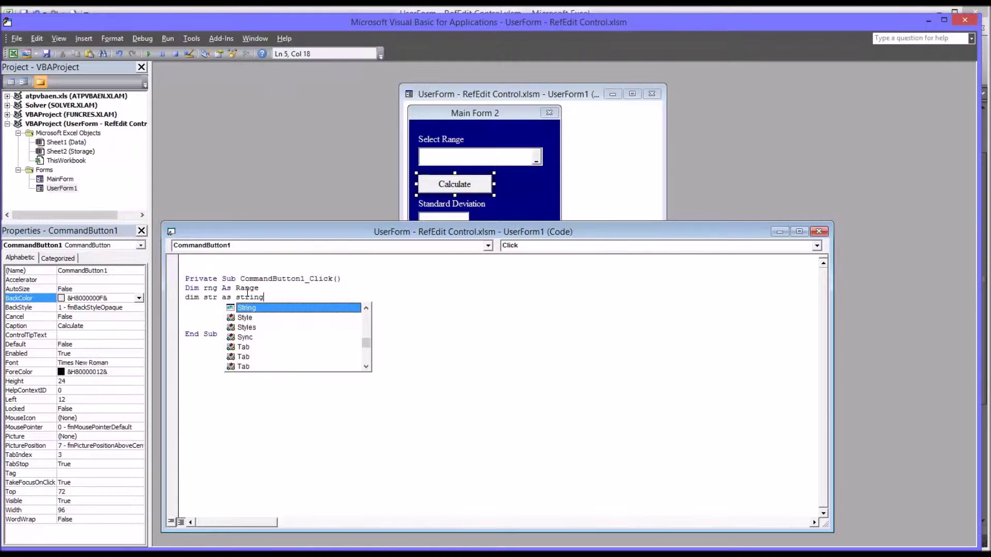
key("Return")
key("Return")
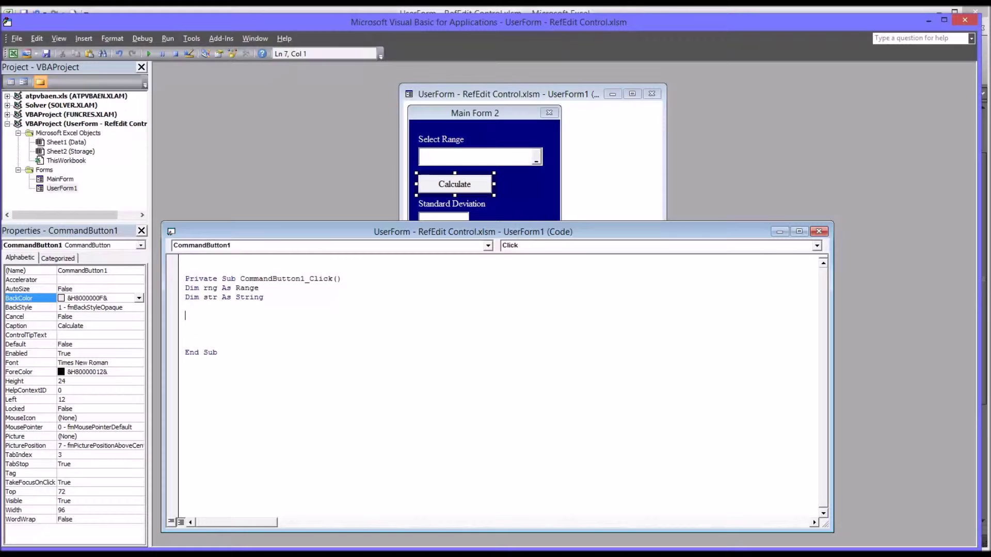
Add str = RefEdit1.Value and Set rng = Range(str) to the Calculate code
type("str=")
type("refe")
type("dit1")
type(".va")
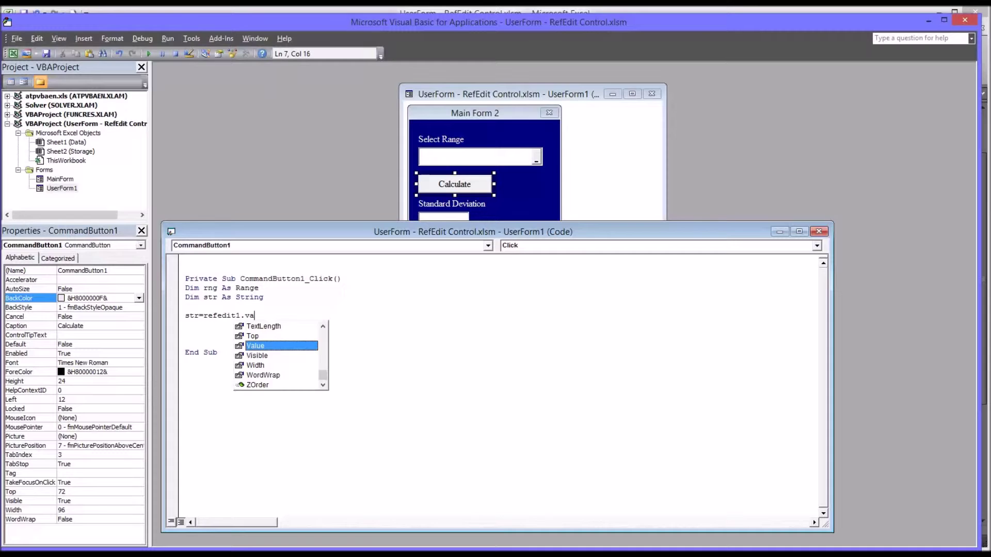
key("Tab")
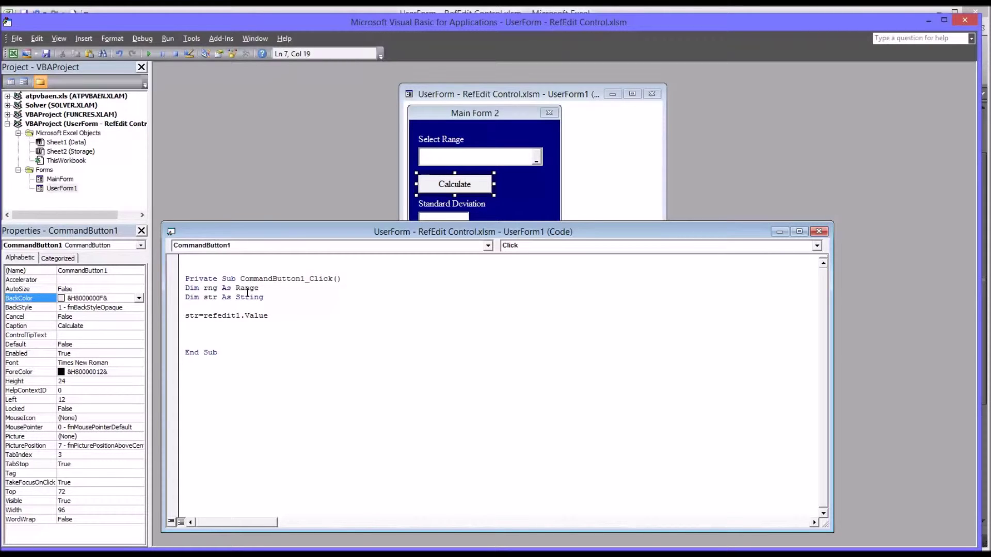
key("Return")
type("set ")
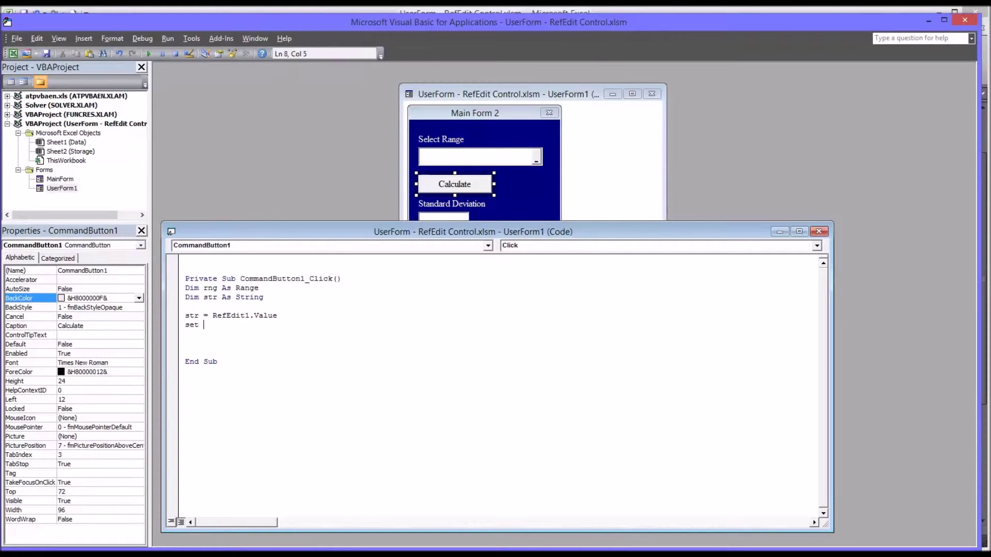
type("rng ")
type("= ran")
type("ge(st")
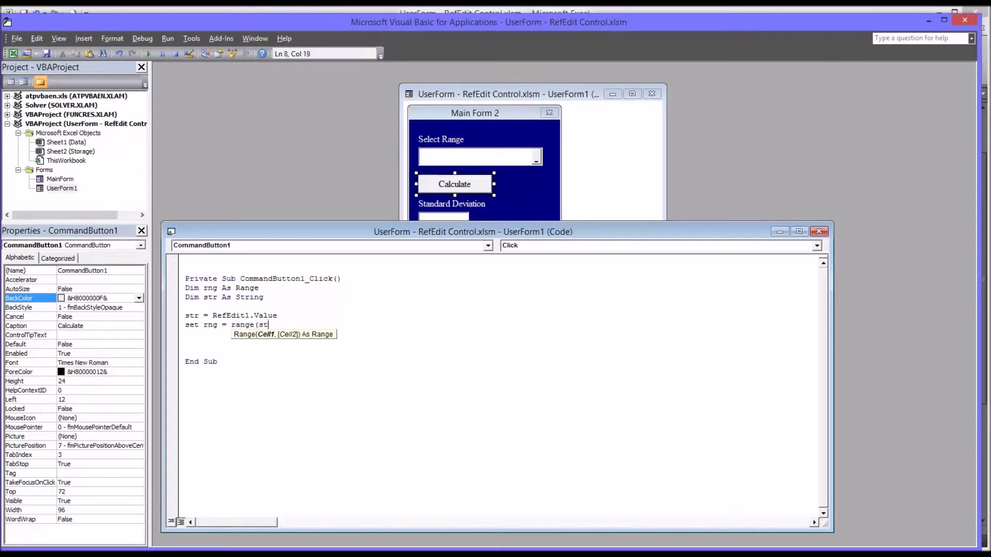
type("r)")
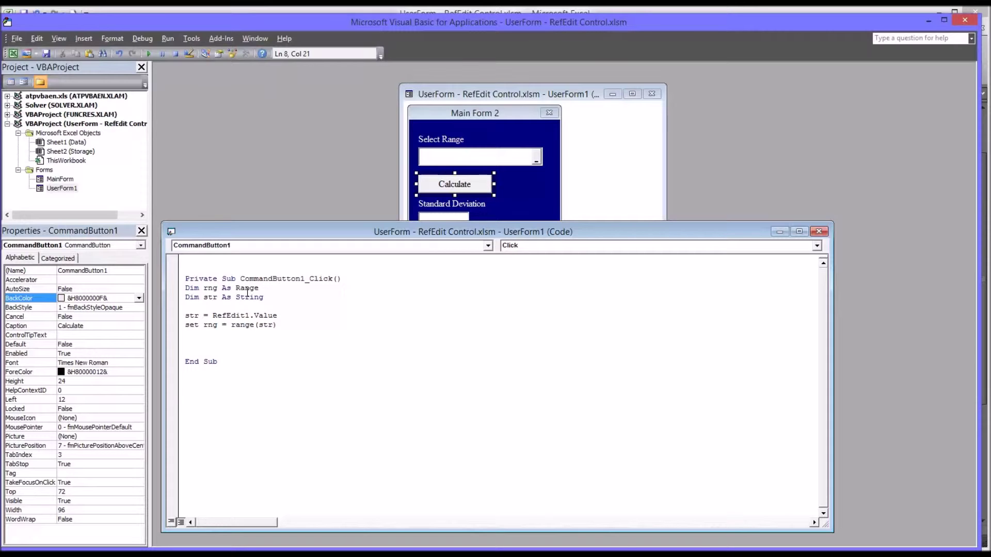
key("Return")
Add TextBox1.Value = Application.WorksheetFunction.StDev_S(rng) and remove the extra blank line
left_click(212, 342)
type("text")
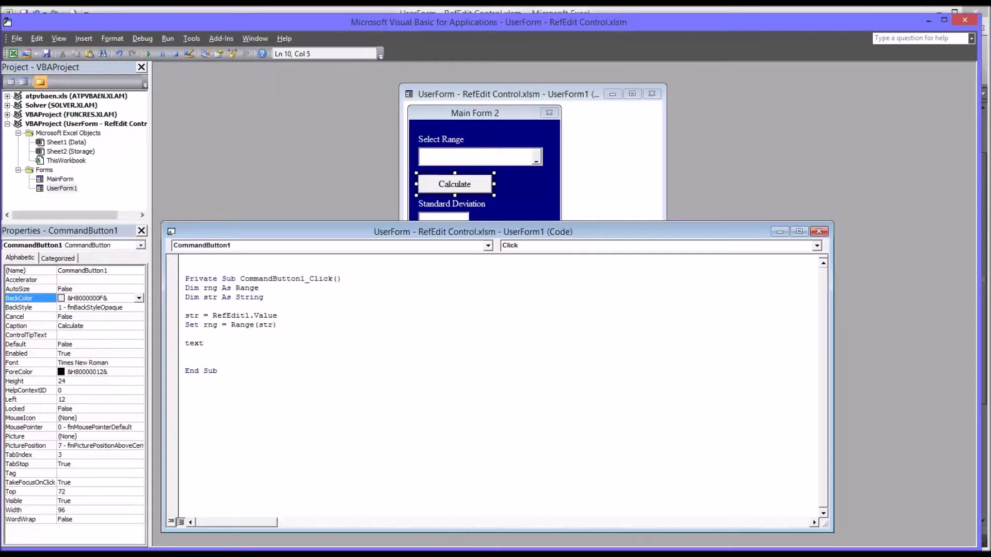
type("box1.")
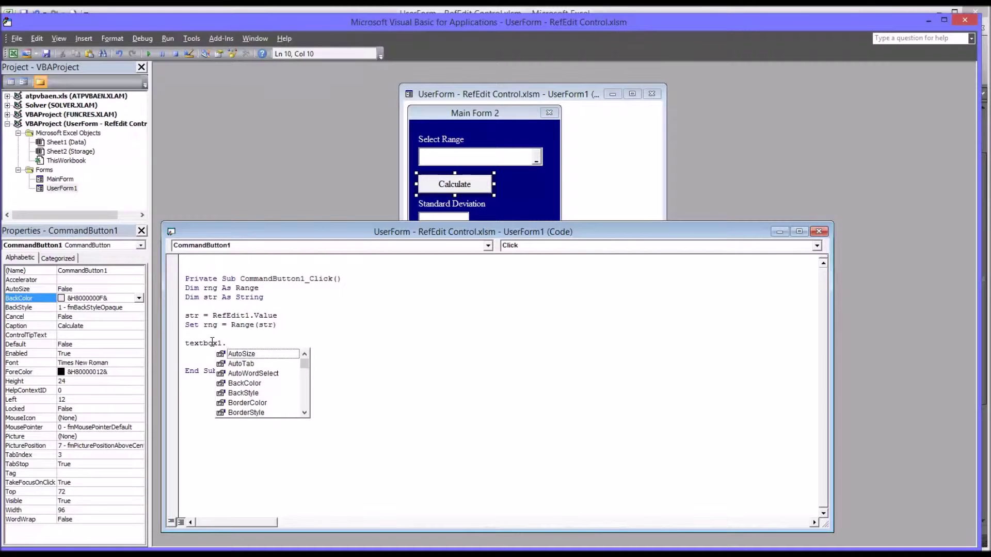
type("va")
key("Tab")
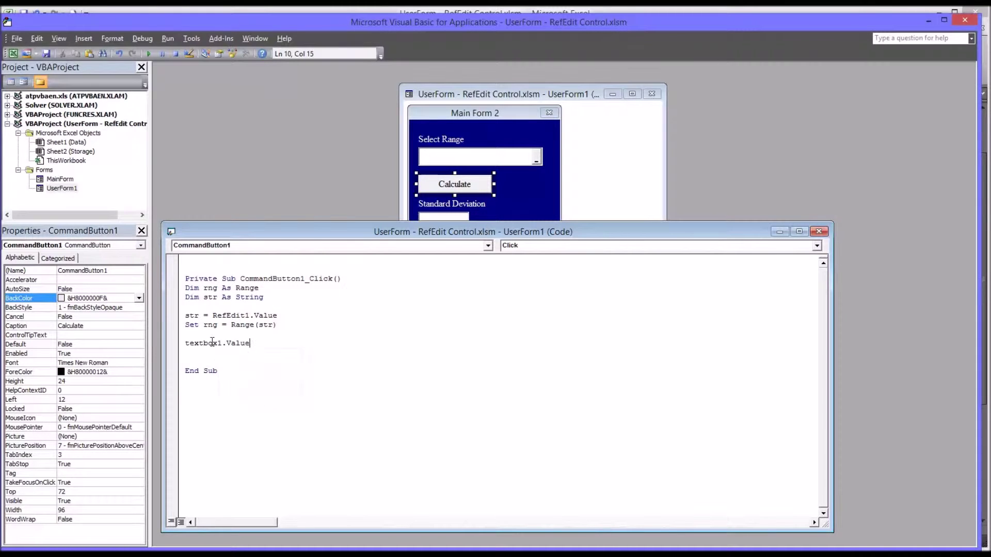
type("=a")
type("p")
type("plication")
type(".wor")
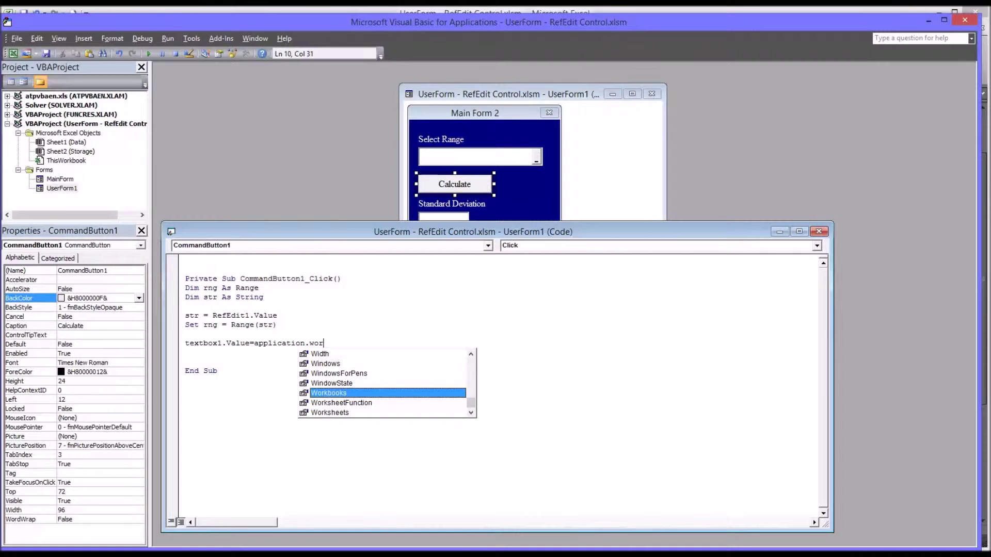
key("Down")
key("Tab")
type(".")
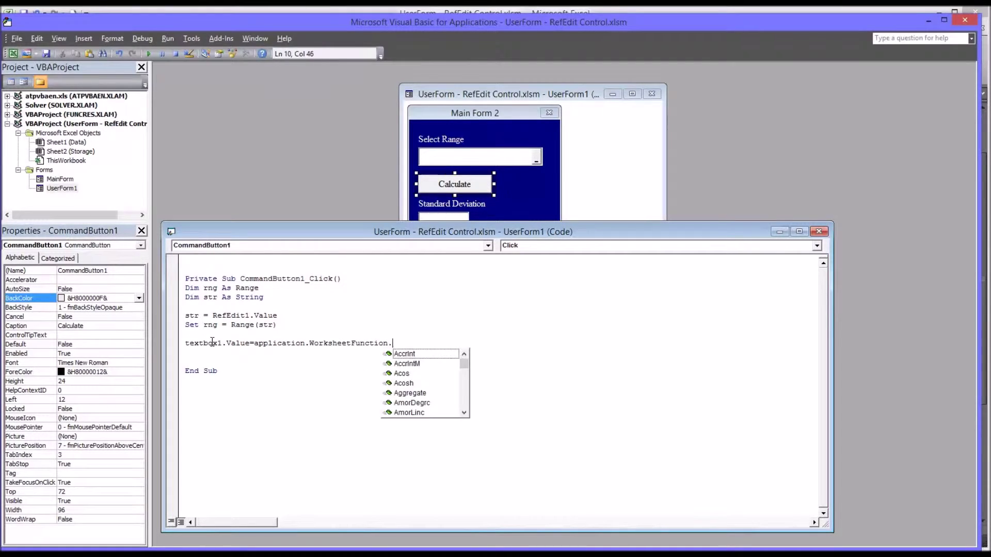
type("st")
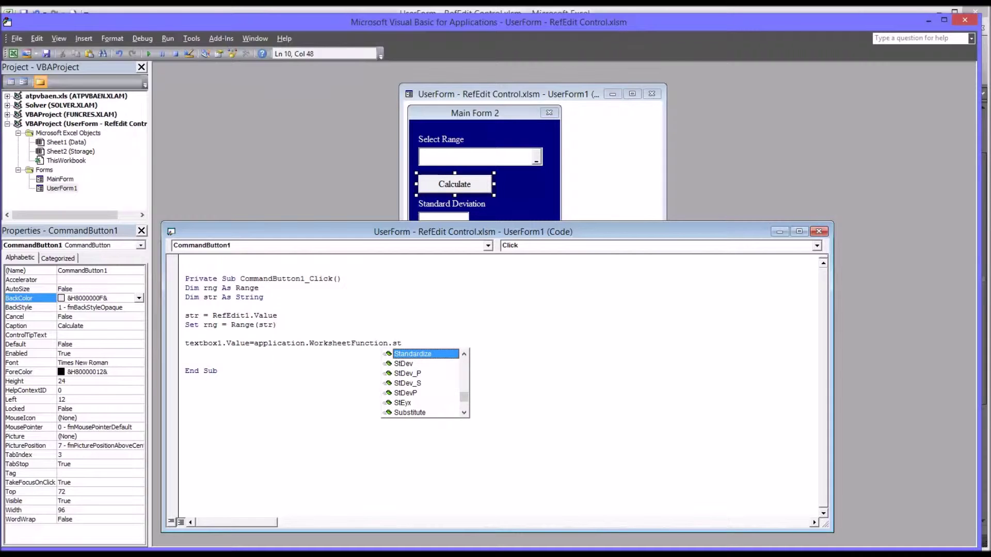
key("Down")
key("Down")
key("Down")
key("Tab")
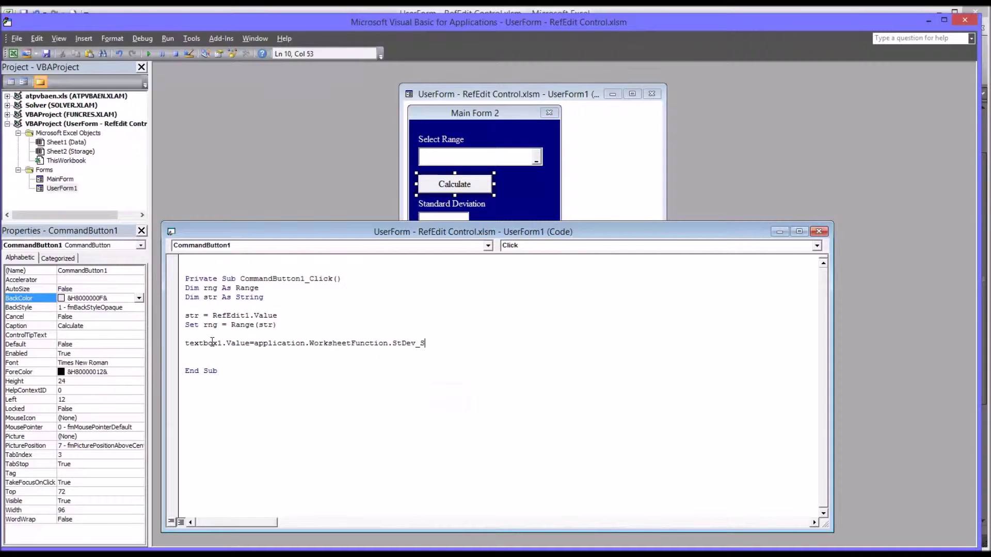
type("(")
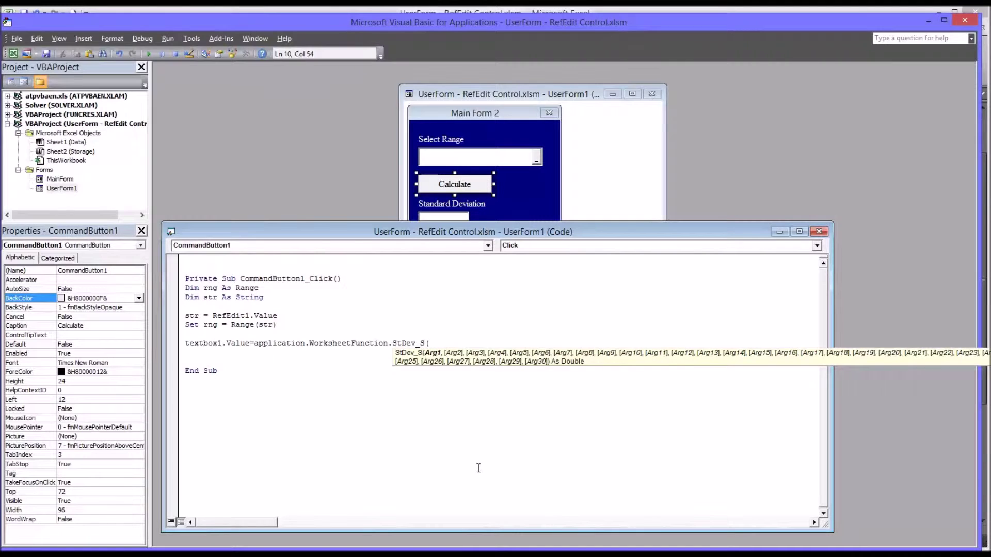
type("rng")
type(")")
left_click(240, 358)
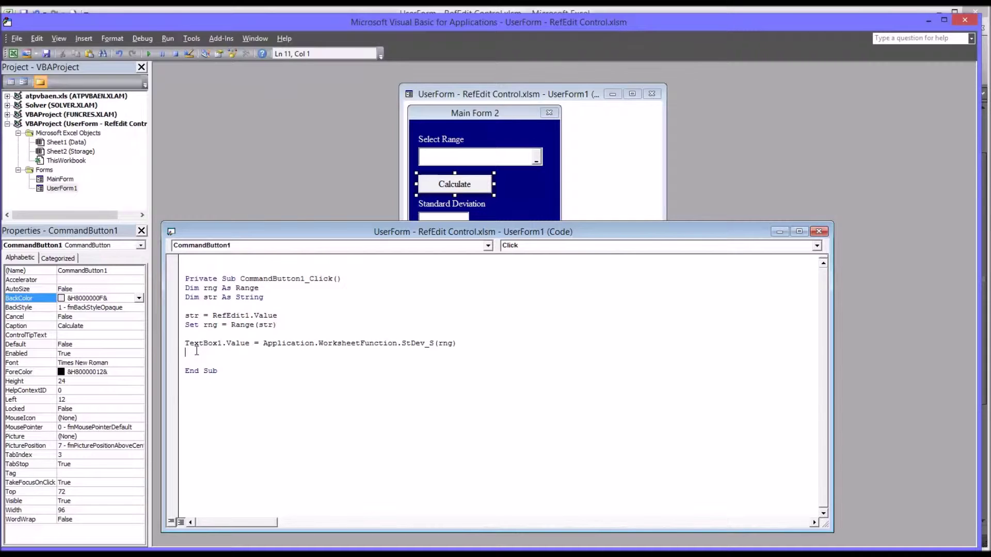
key("Delete")
Run Main Form 2 on B2:C21, getting 7.43928415, then reset and close the form
mouse_move(40, 541)
left_click(56, 536)
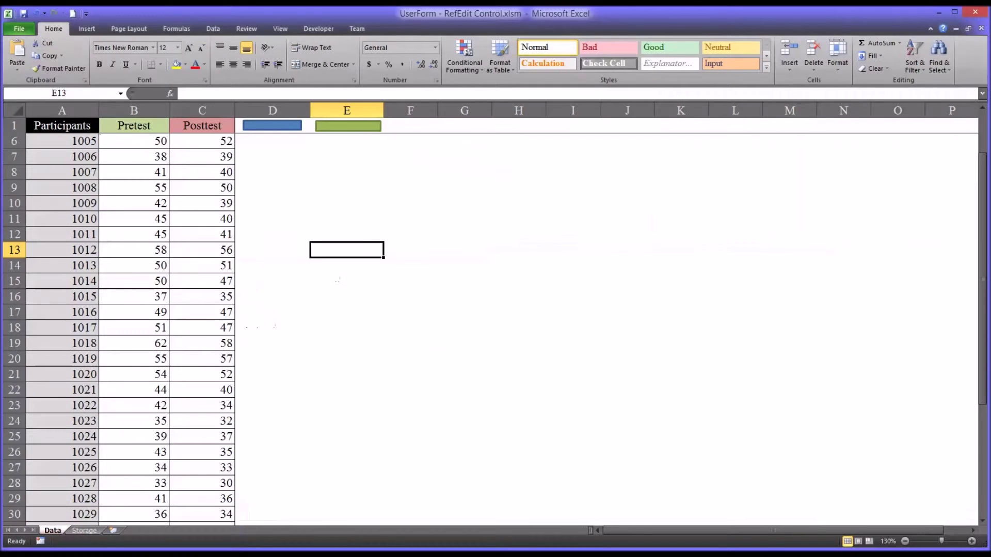
left_click(331, 136)
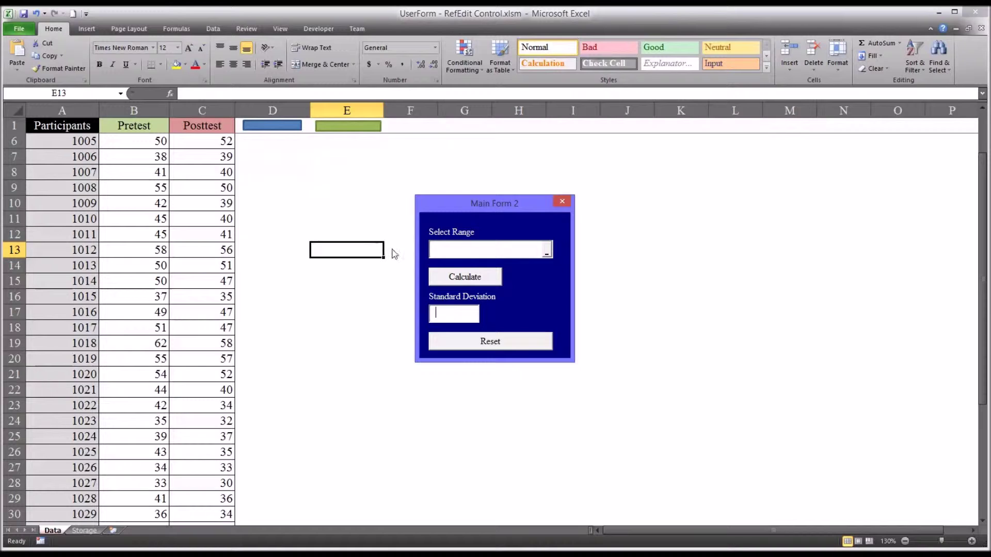
left_click(442, 250)
left_click_drag(982, 173, 983, 150)
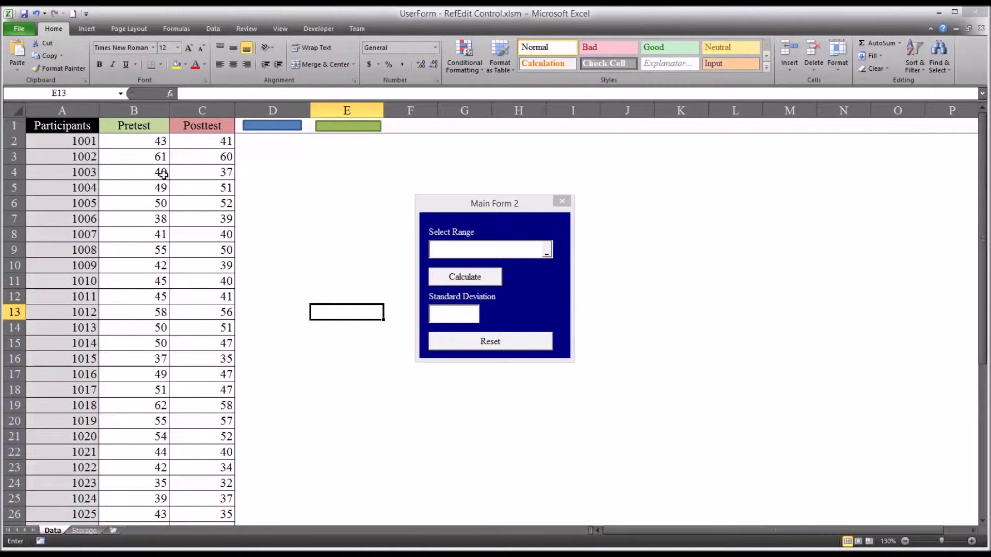
mouse_move(150, 138)
left_mouse_down()
mouse_move(207, 385)
mouse_move(207, 434)
left_mouse_up()
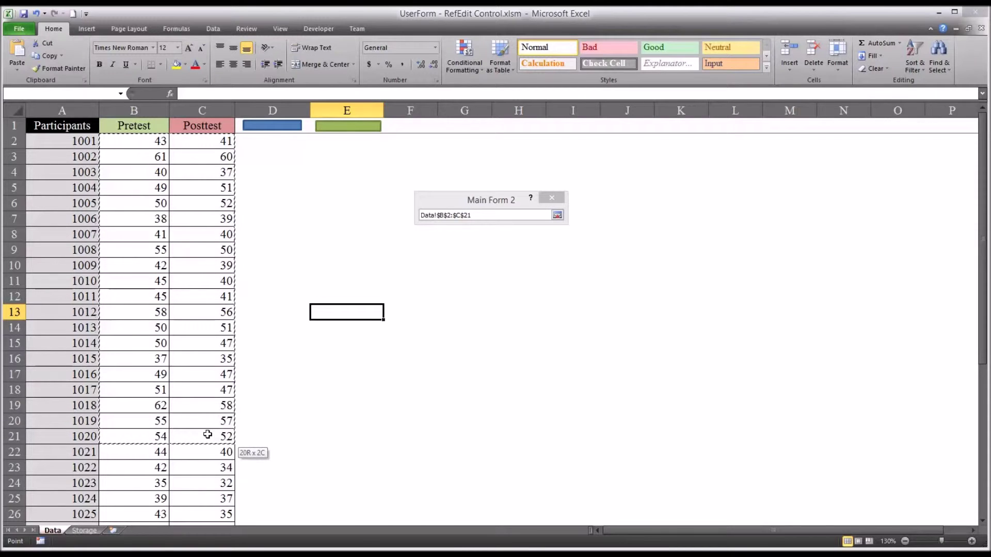
left_click_drag(207, 434, 208, 435)
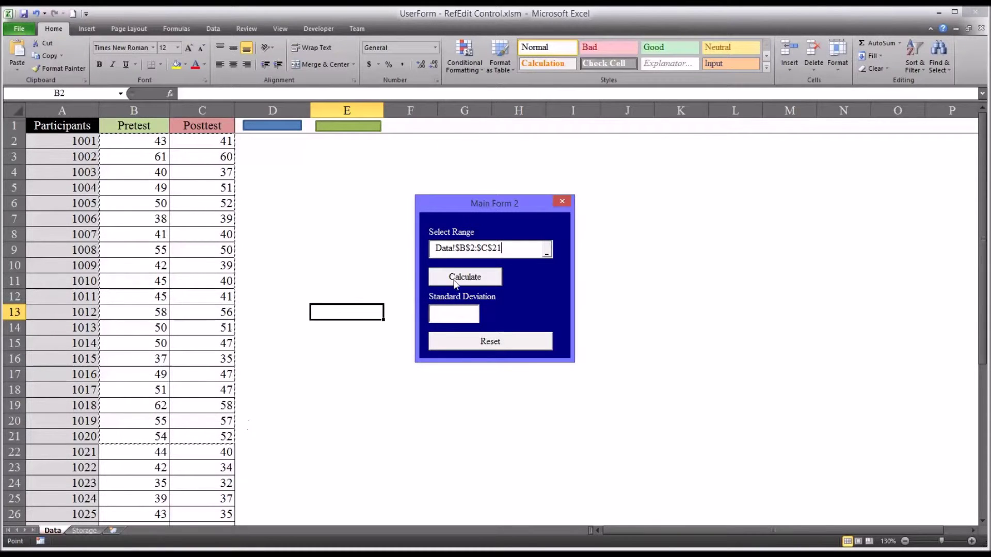
left_click(454, 281)
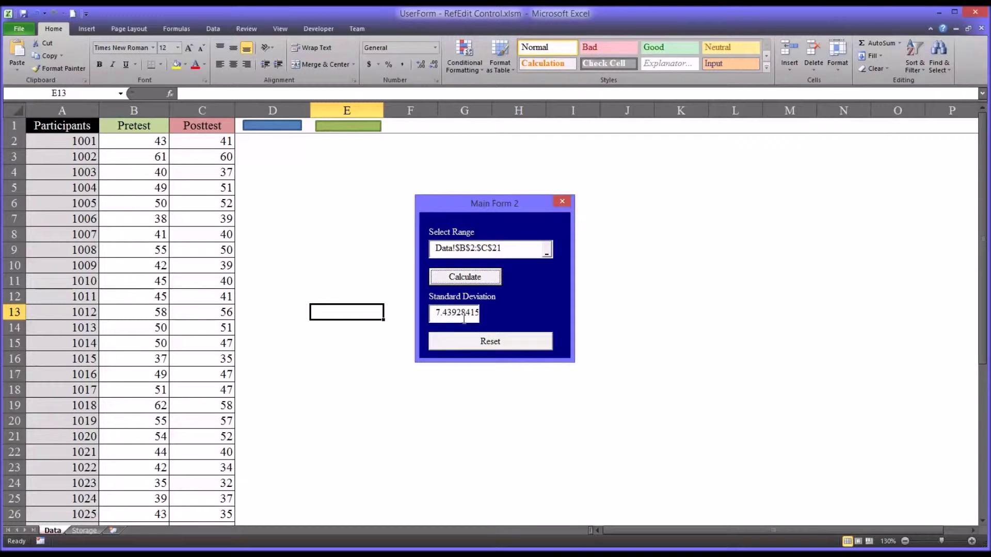
left_click(461, 343)
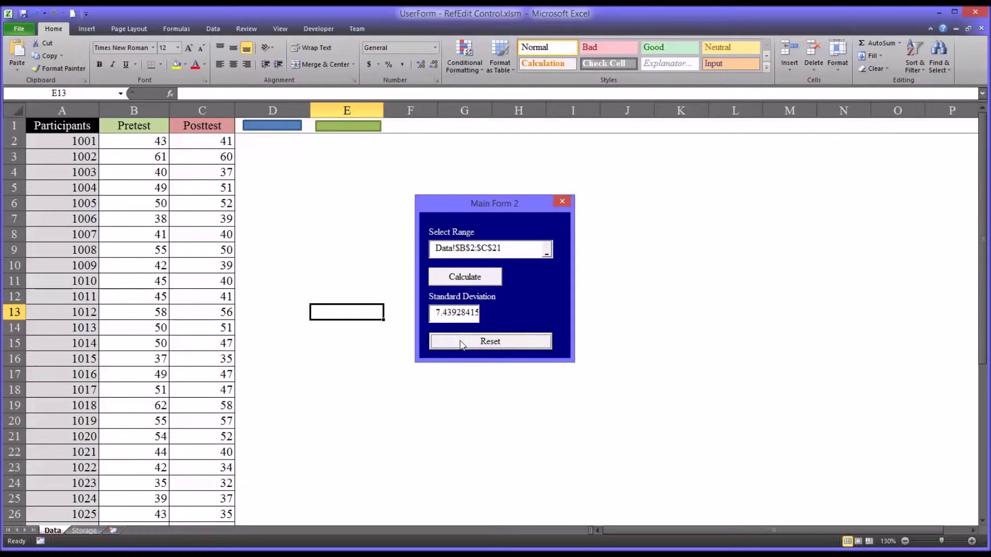
left_click(562, 202)
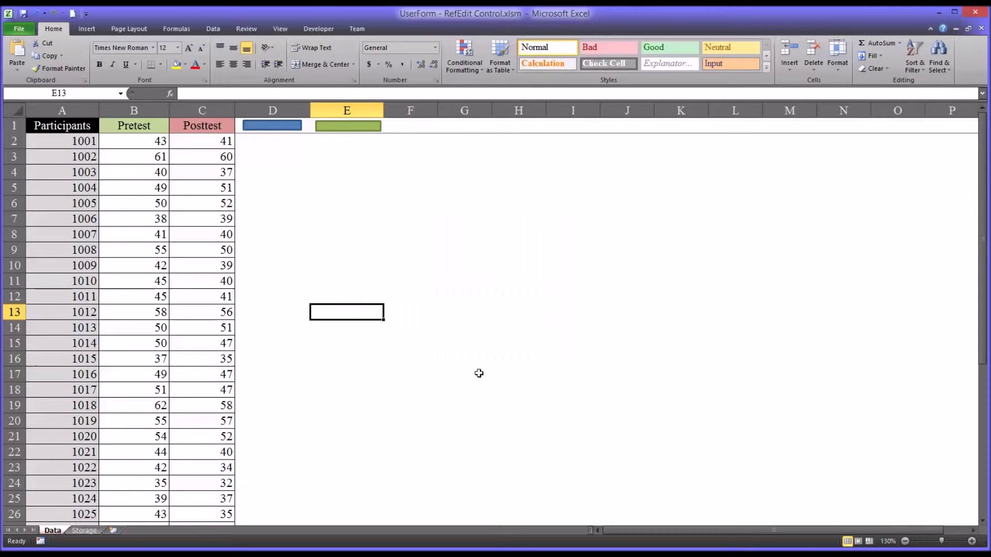
mouse_move(58, 540)
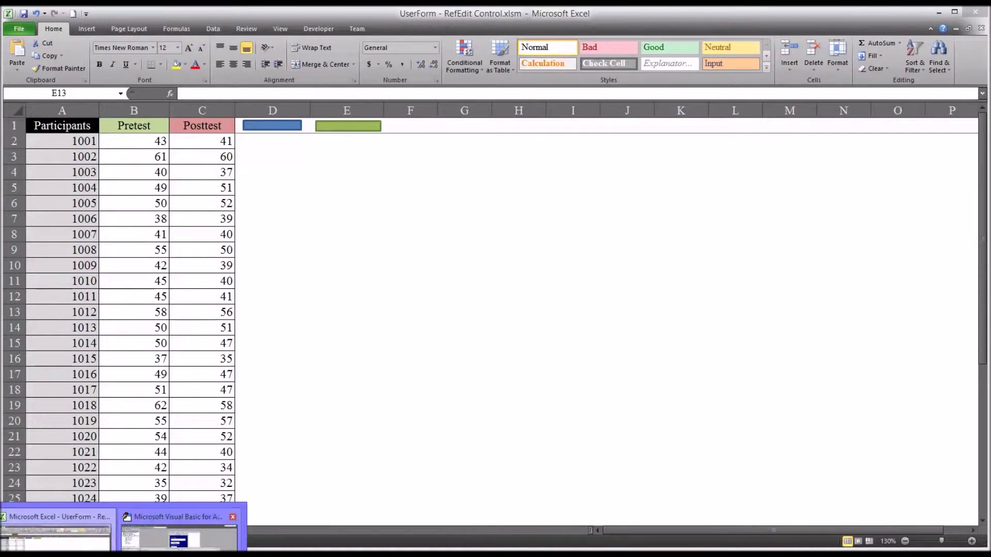
Create Reset's Click procedure with a line clearing RefEdit1.Value
left_click(178, 537)
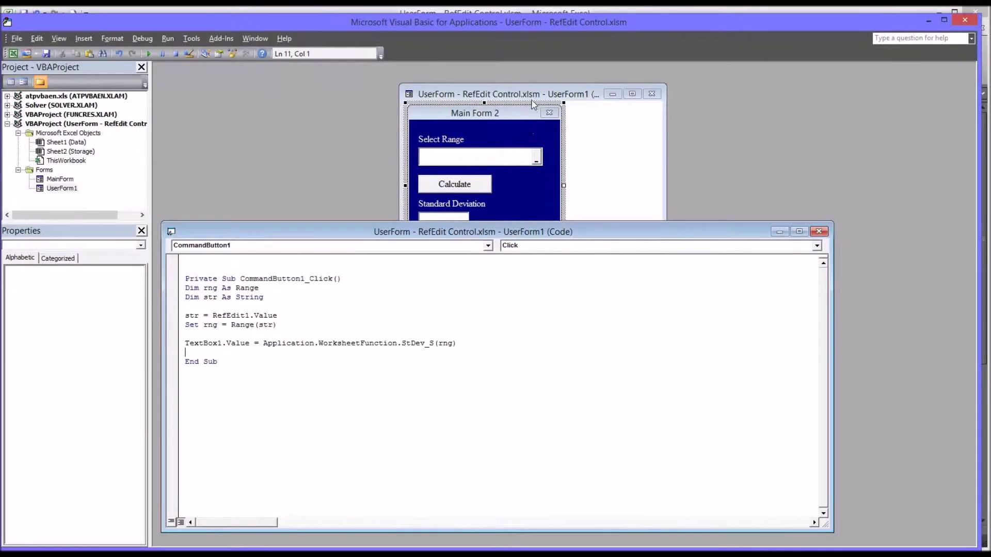
left_click(533, 105)
double_click(461, 250)
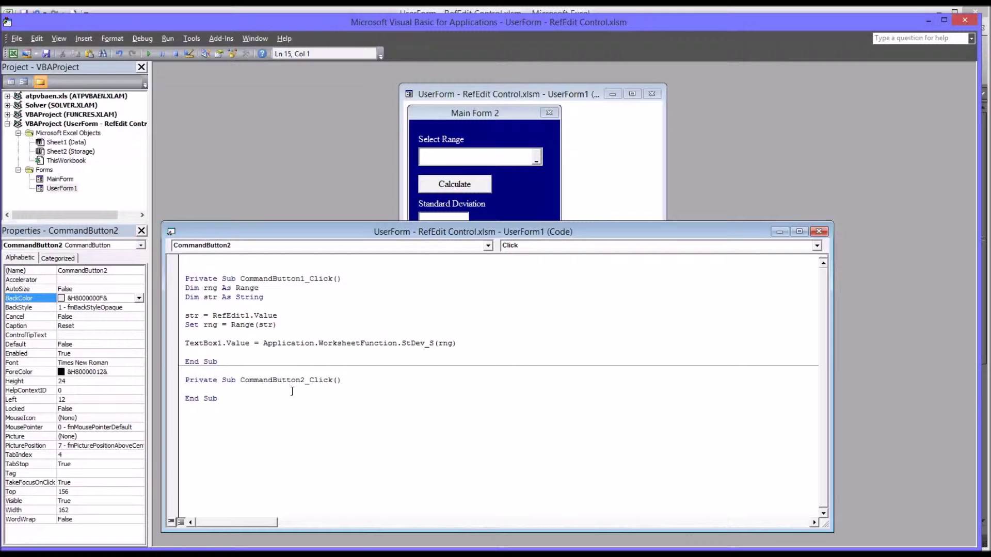
key("Return")
key("Return")
type("re")
type("fedti")
key("BackSpace")
key("BackSpace")
type("it1")
type(".va")
key("Return")
Add lines clearing TextBox1.Value and calling RefEdit1.SetFocus to the Reset code
type("textbox")
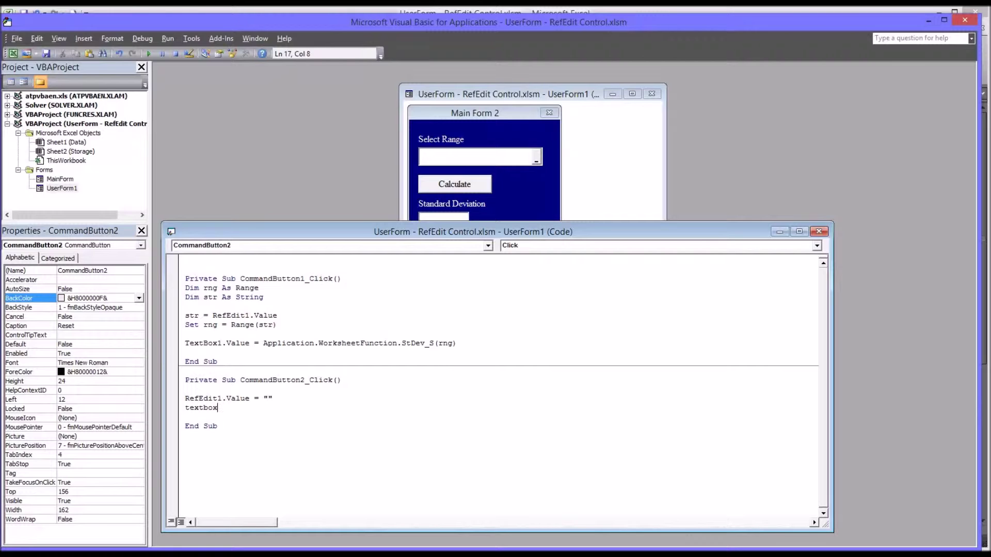
type(".v")
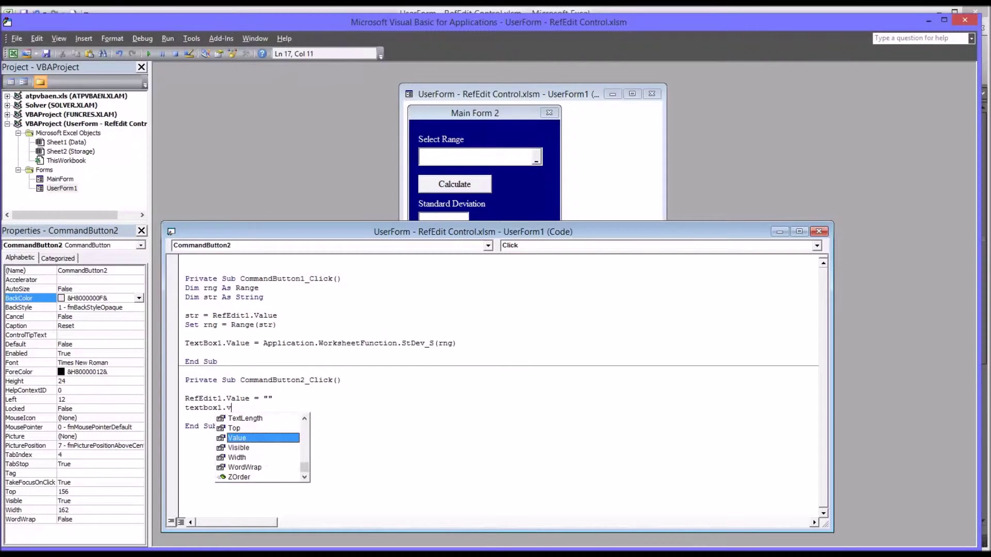
key("Tab")
type("=")
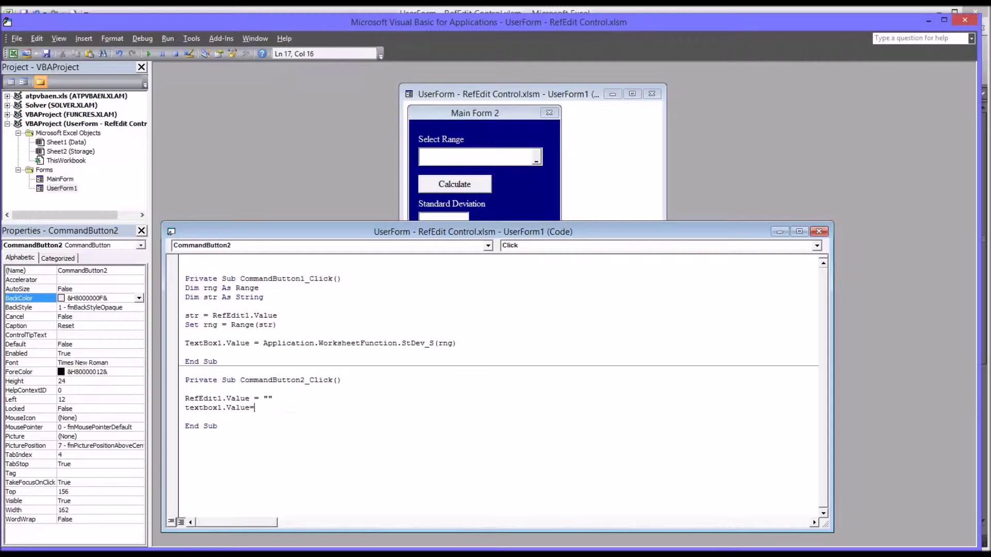
key("Return")
key("Return")
type(".se")
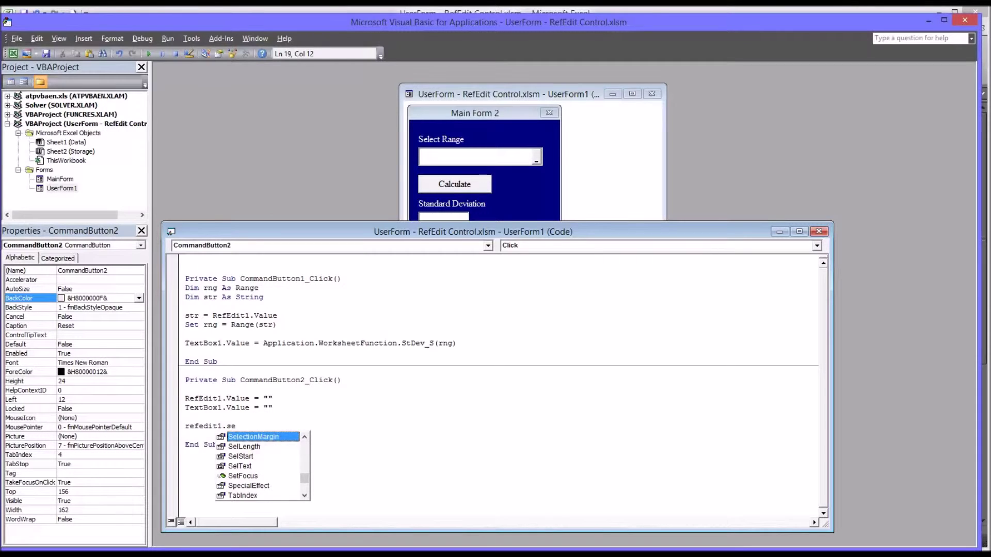
type("t")
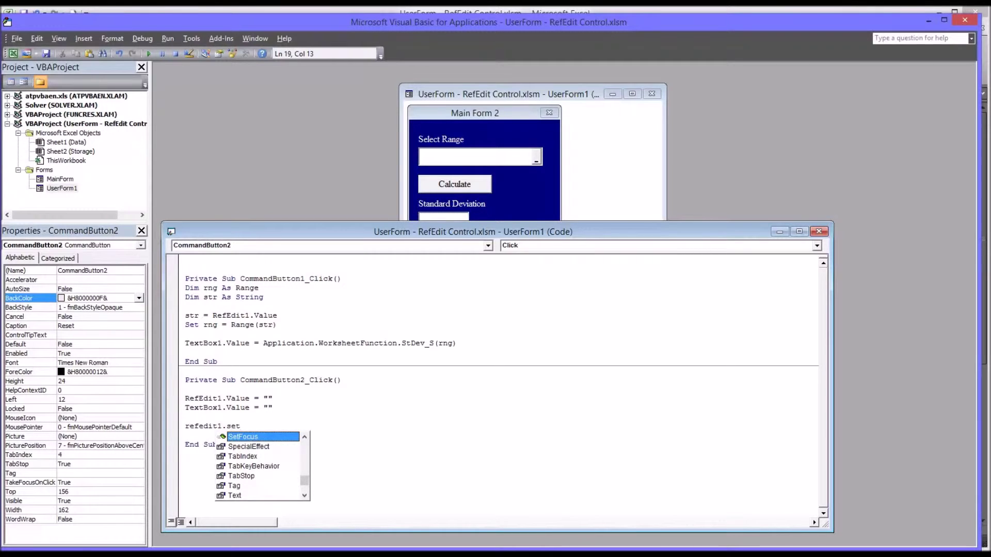
key("Tab")
left_click(322, 451)
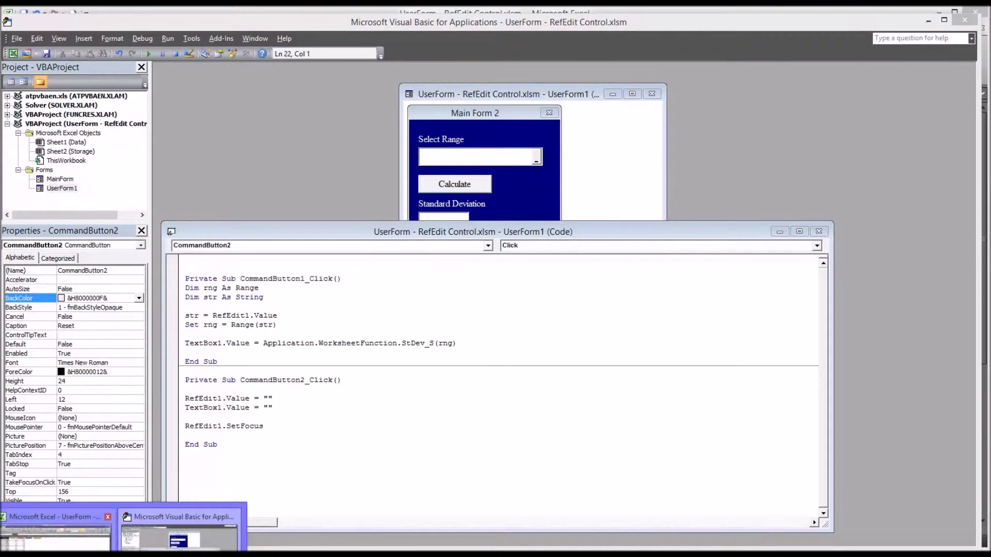
left_click(59, 529)
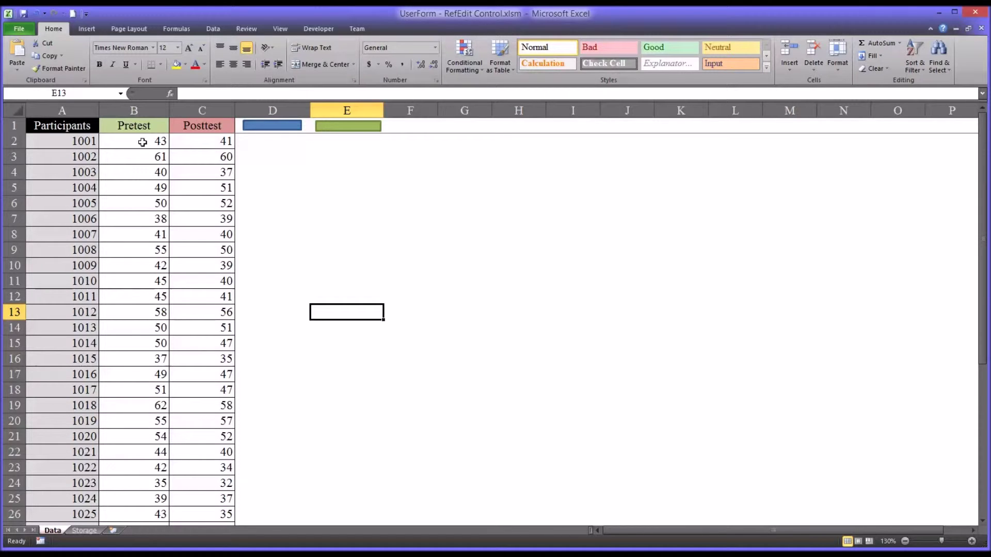
In Main Form 2, calculate the standard deviation of B2:C15, then reset
left_click(321, 132)
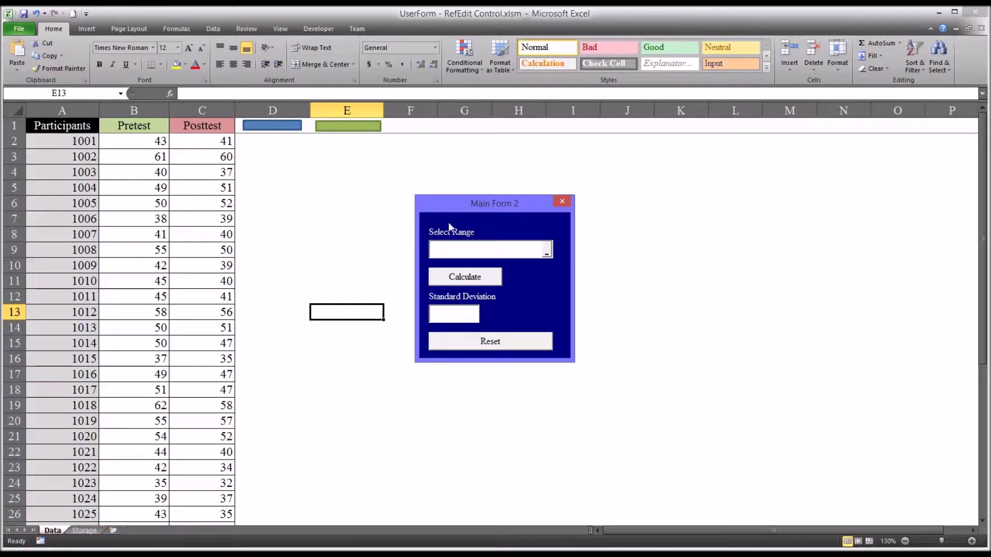
left_click(437, 250)
mouse_move(135, 143)
left_mouse_down()
mouse_move(198, 344)
mouse_move(208, 432)
left_mouse_up()
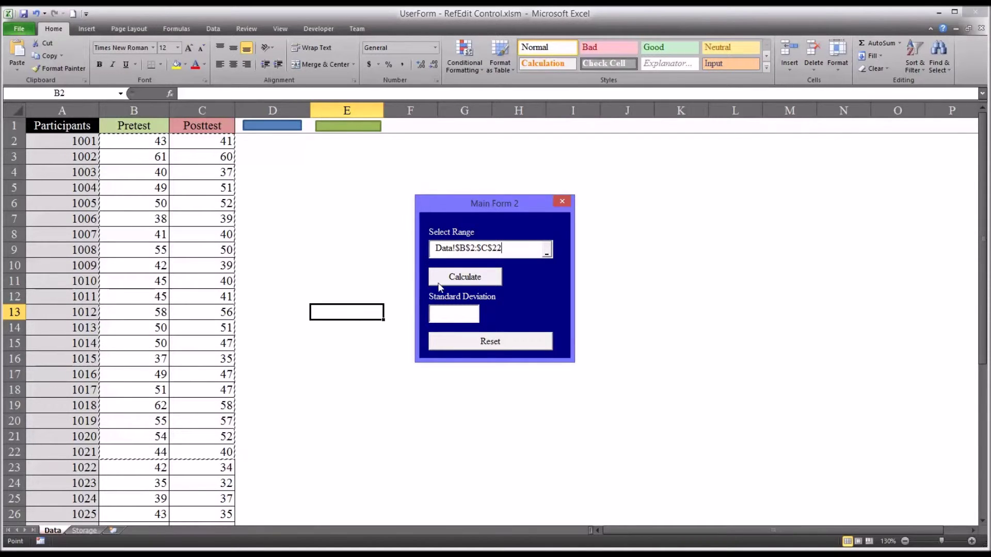
left_click(439, 281)
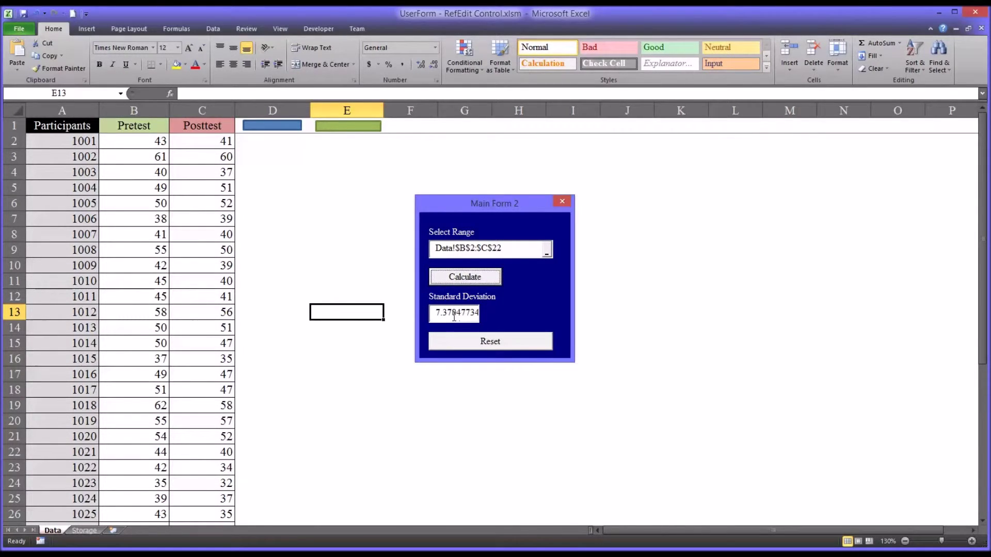
left_click(482, 342)
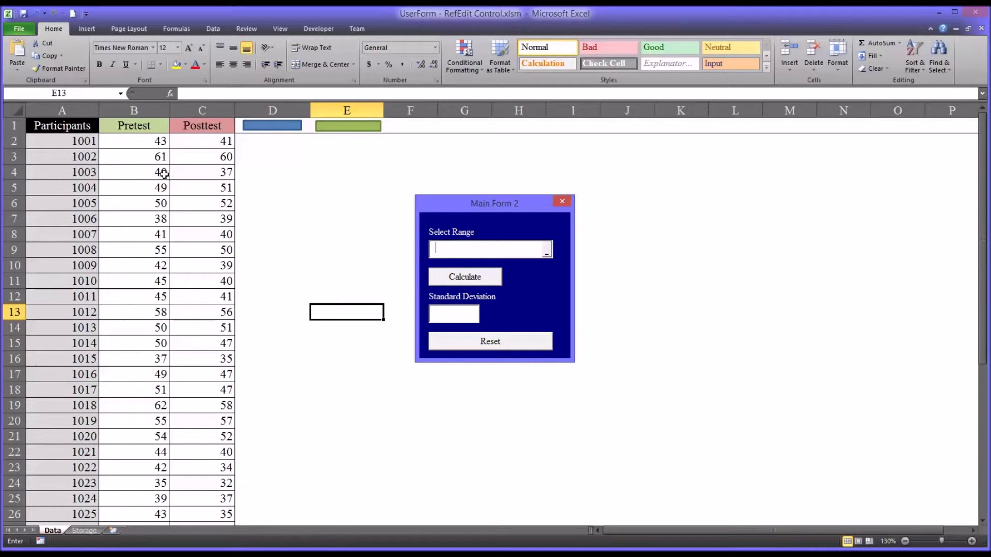
Calculate the standard deviation of B2:C26 (7.92268764), then reset the form
mouse_move(139, 141)
left_mouse_down()
mouse_move(195, 259)
mouse_move(201, 510)
left_mouse_up()
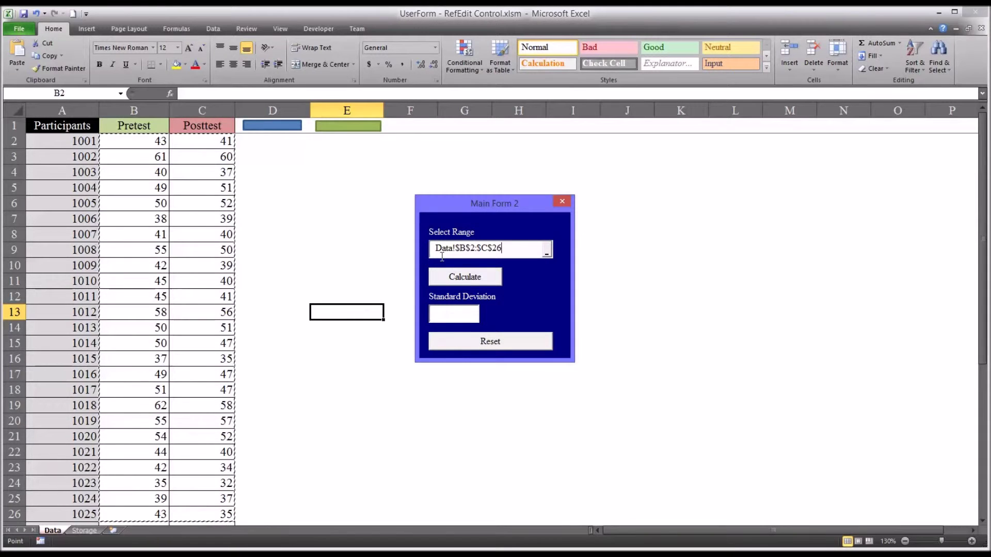
left_click(447, 280)
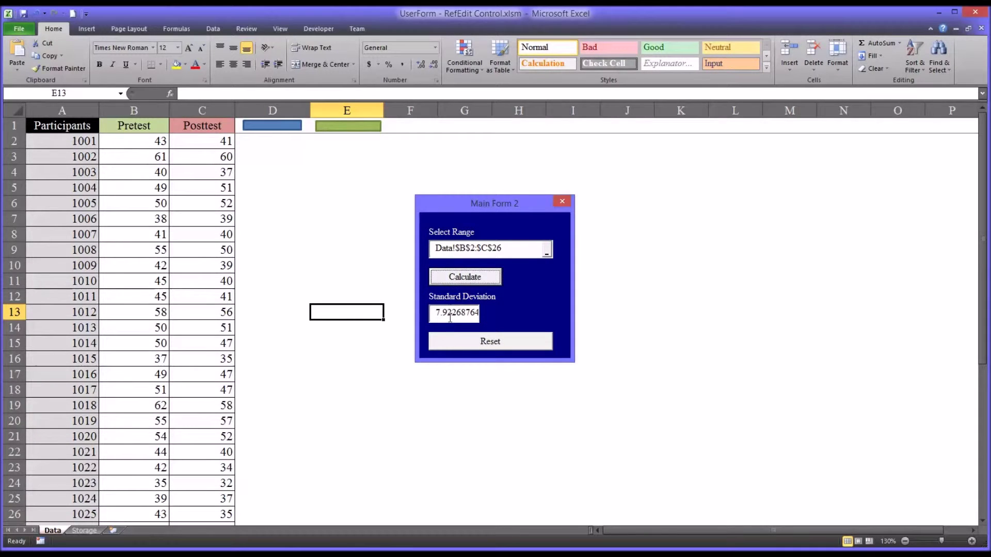
left_click(452, 343)
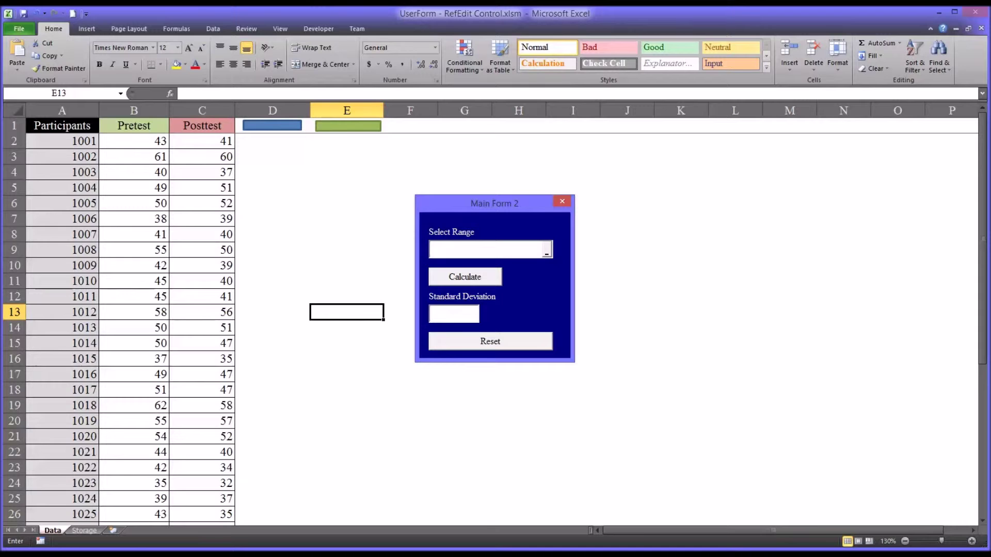
Reopen Main Form 2 to check which field takes input first, then close it
left_click(562, 202)
left_click(341, 134)
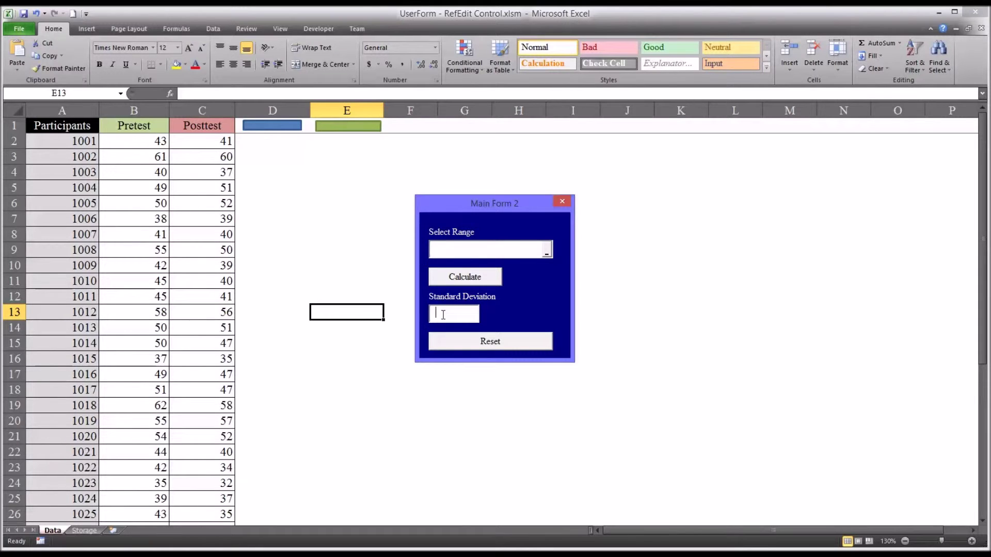
left_click(458, 251)
left_click(562, 202)
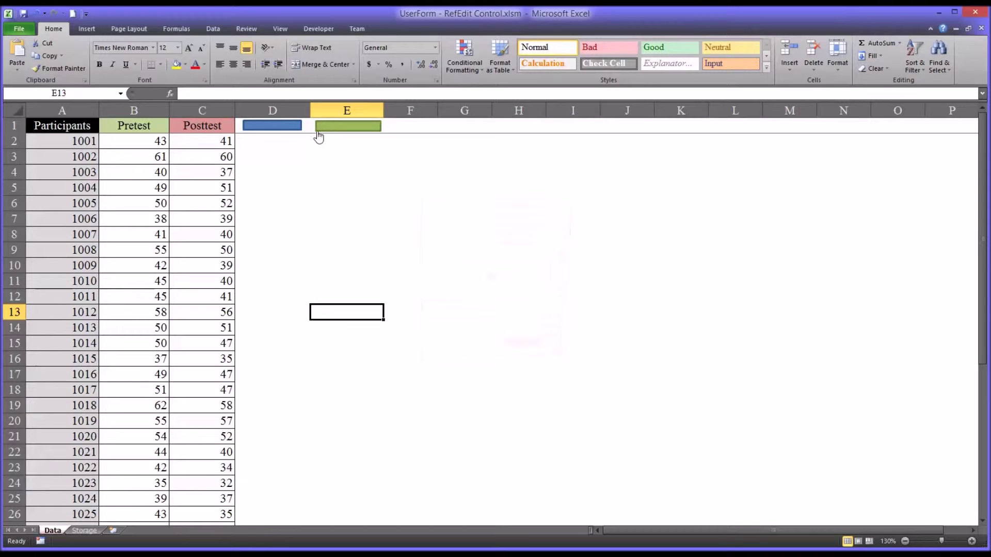
Compare with the original Main Form from D1, close both forms, and return to the VBA editor
left_click(287, 129)
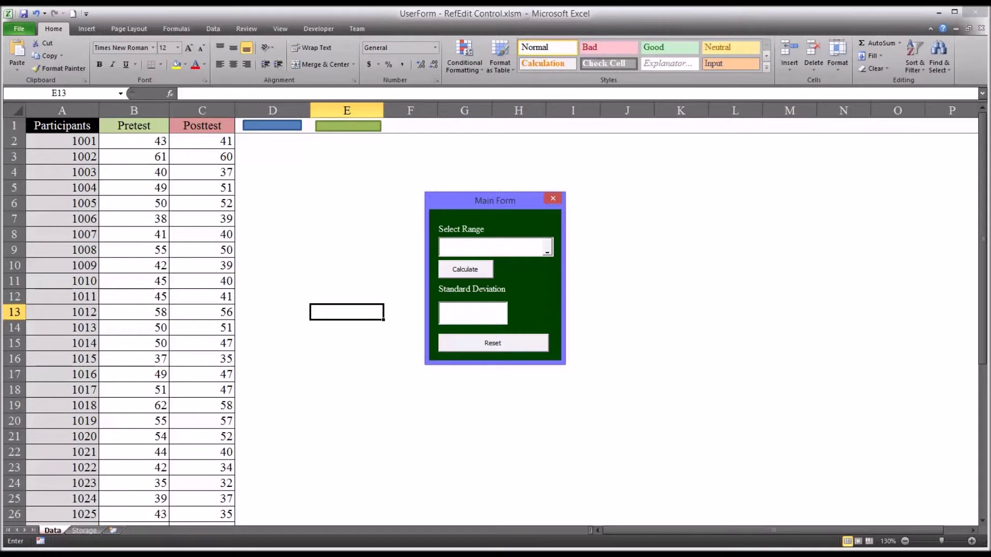
left_click(552, 198)
left_click(361, 128)
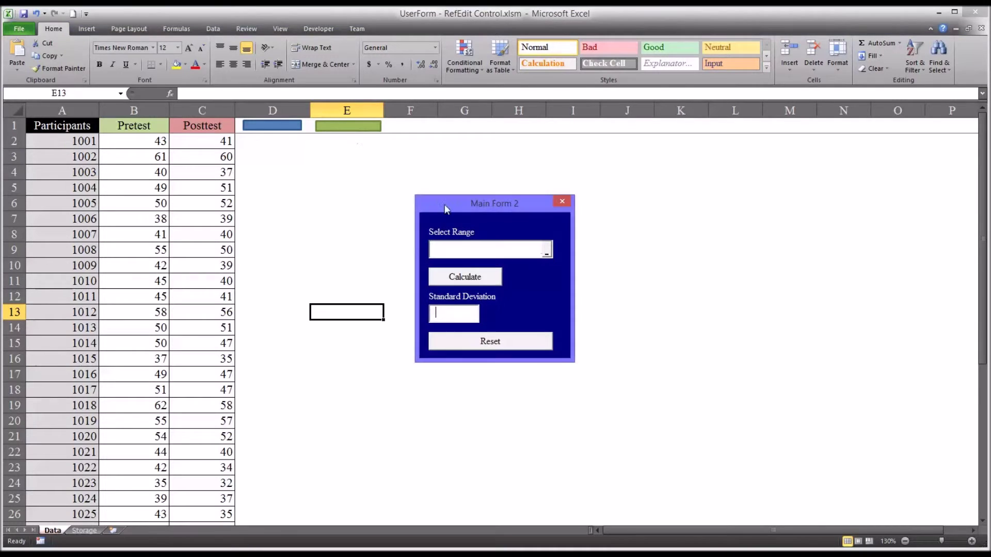
left_click(562, 201)
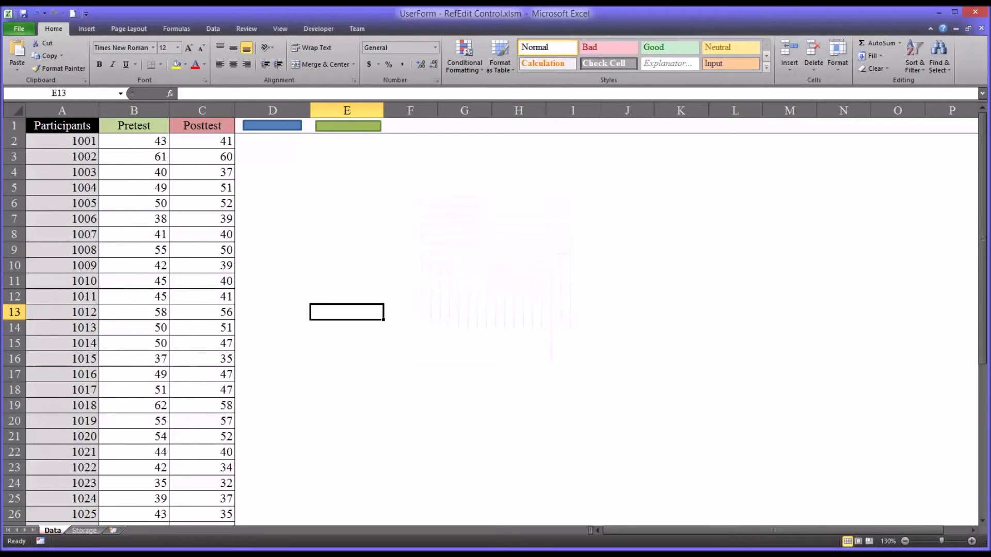
left_click(178, 531)
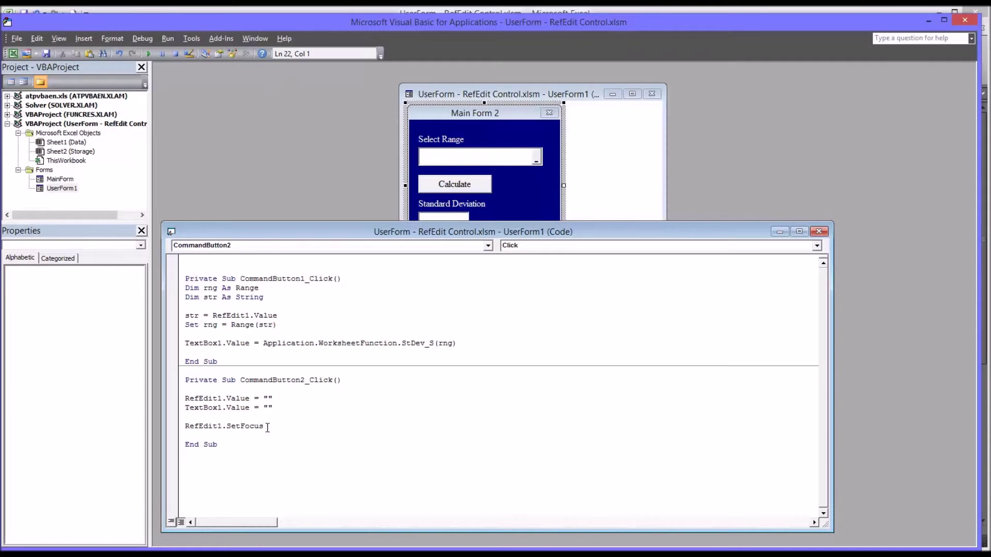
Add a UserForm_Initialize procedure using the UserForm object and Initialize event lists
left_click_drag(263, 426, 184, 427)
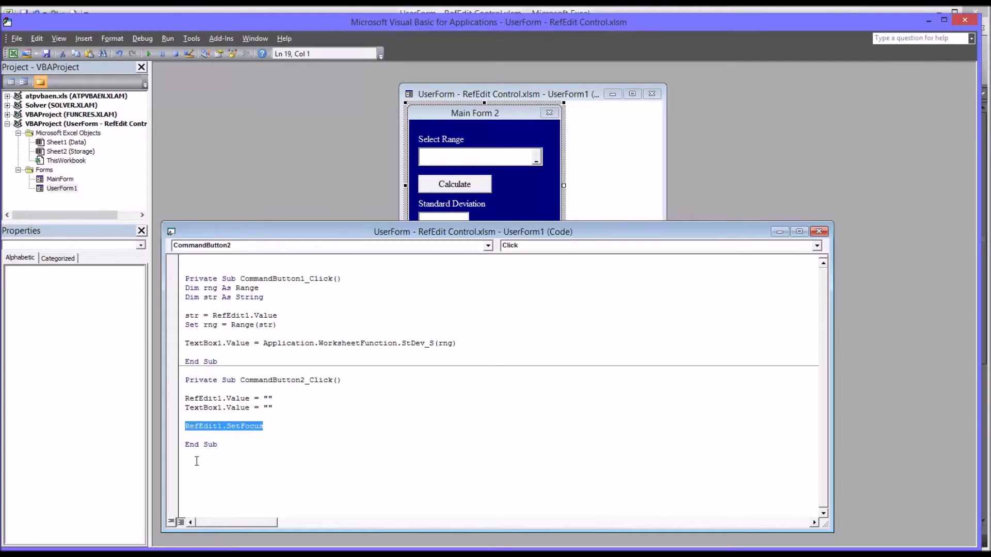
left_click(198, 455)
left_click(488, 246)
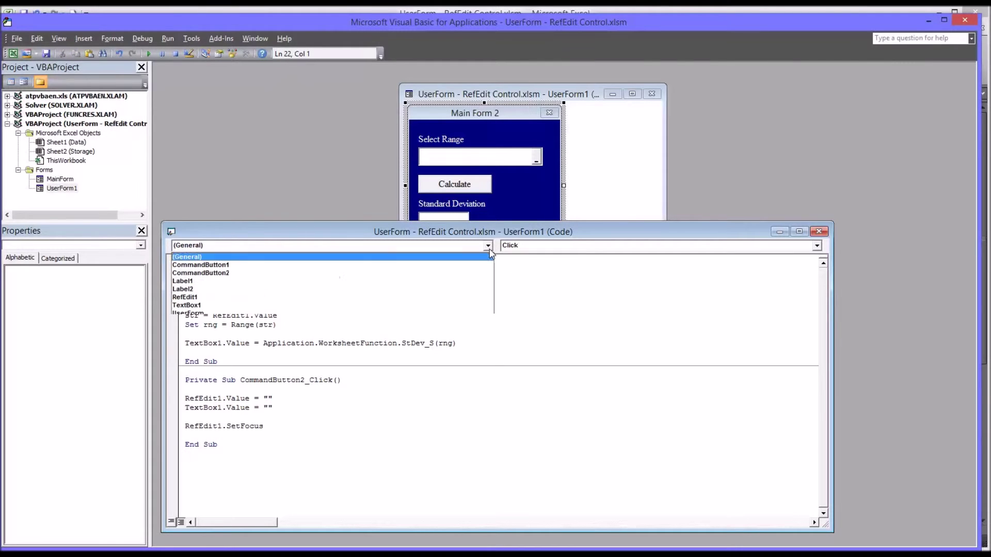
left_click(448, 313)
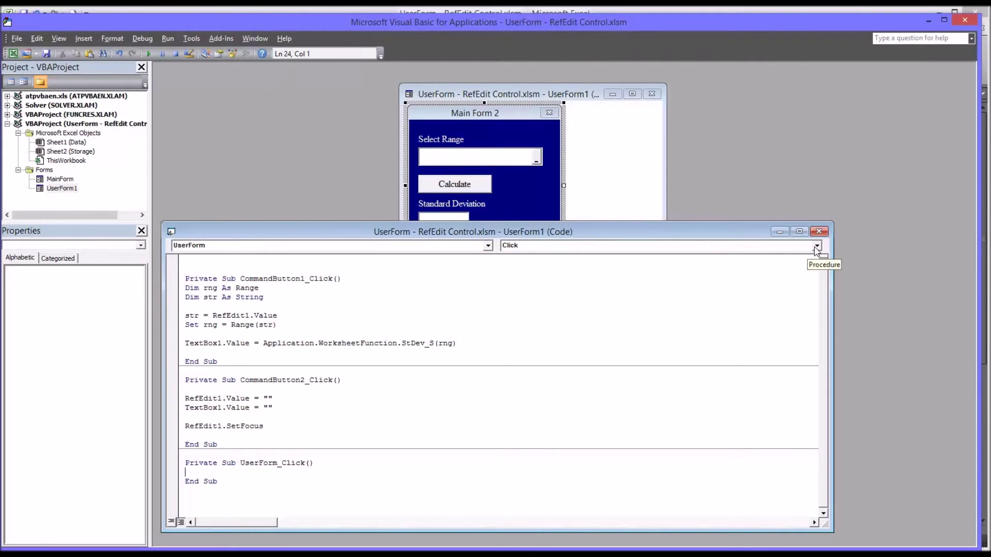
left_click(816, 246)
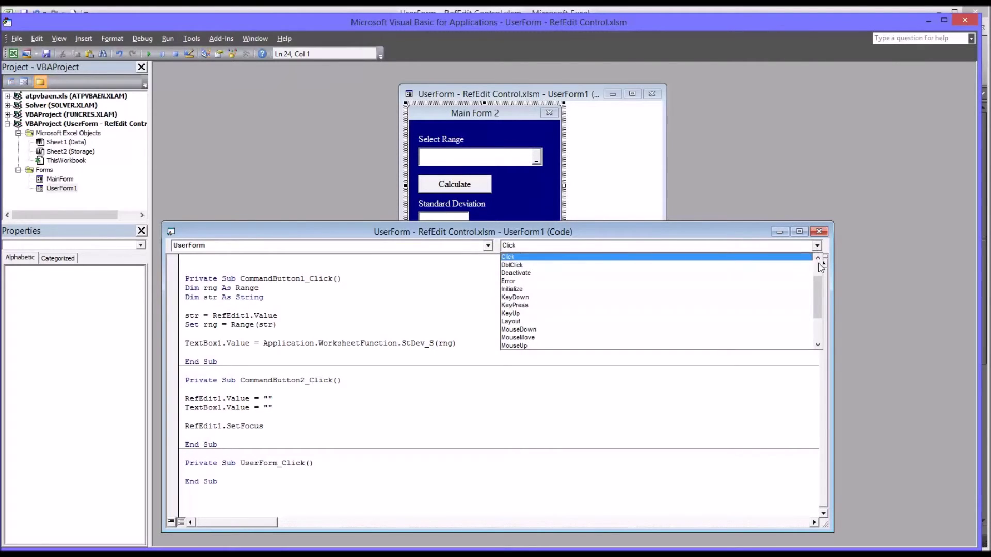
left_click(785, 295)
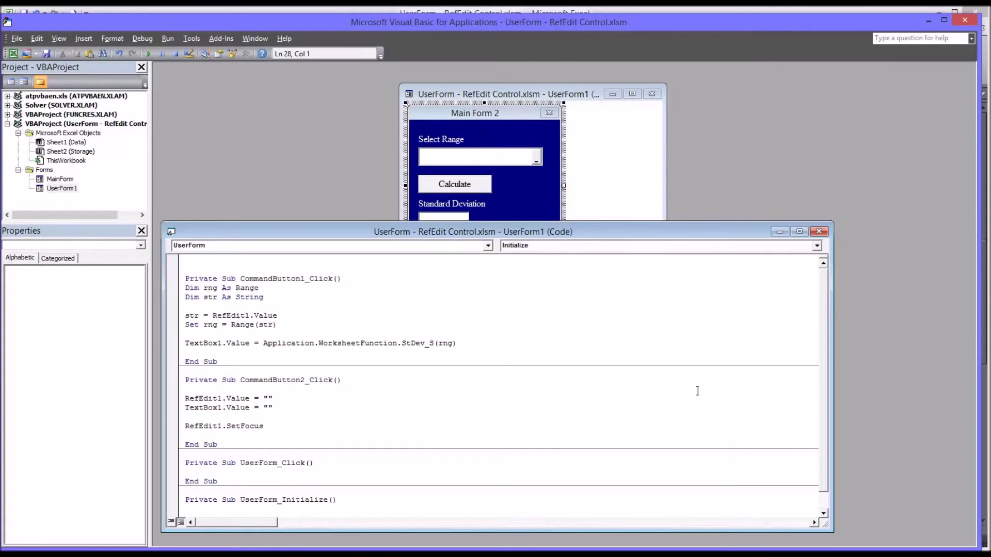
Delete the UserForm_Click stub, put RefEdit1.SetFocus in Initialize, and test Main Form 2 from E1
scroll(822, 416, "down", 1)
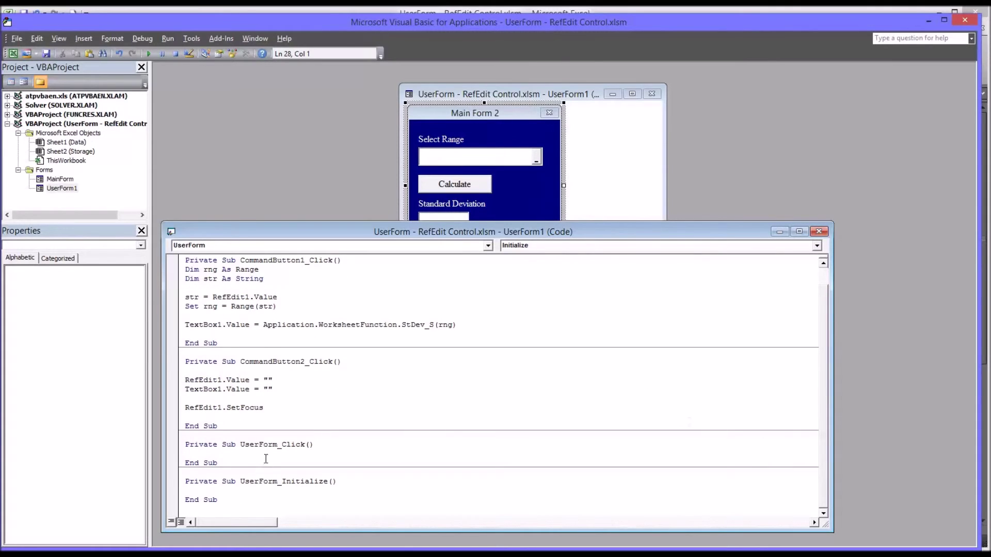
left_click_drag(227, 462, 188, 445)
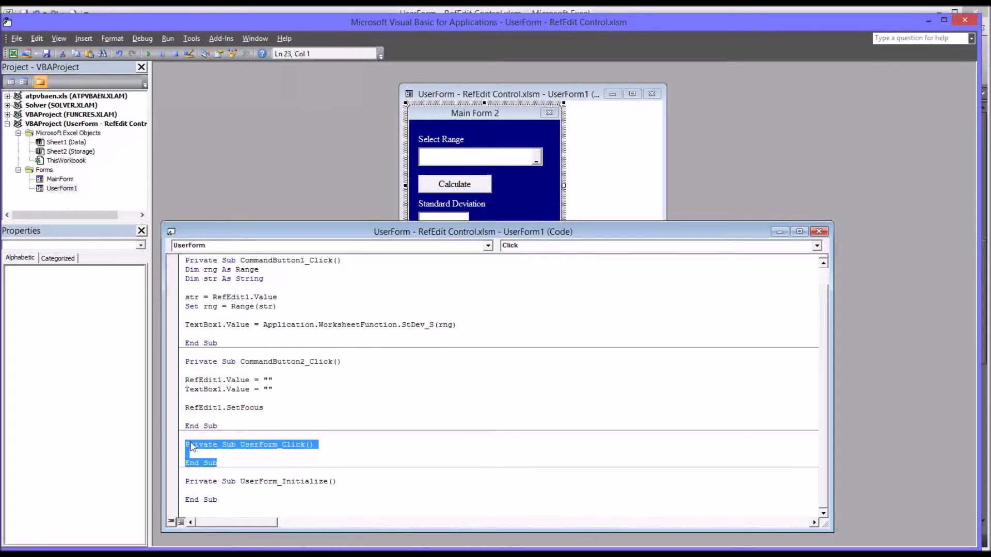
key("Delete")
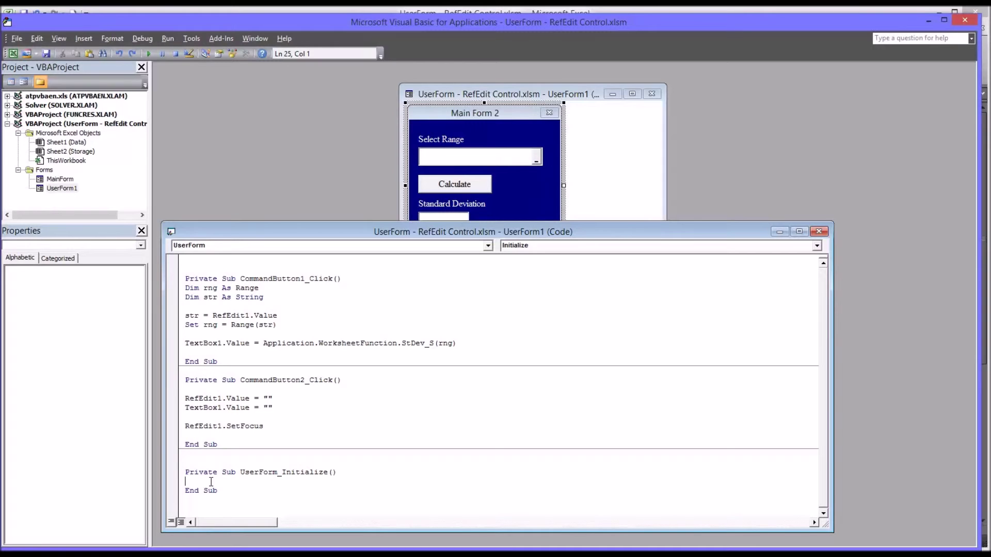
type("RefEdit1.SetFocus")
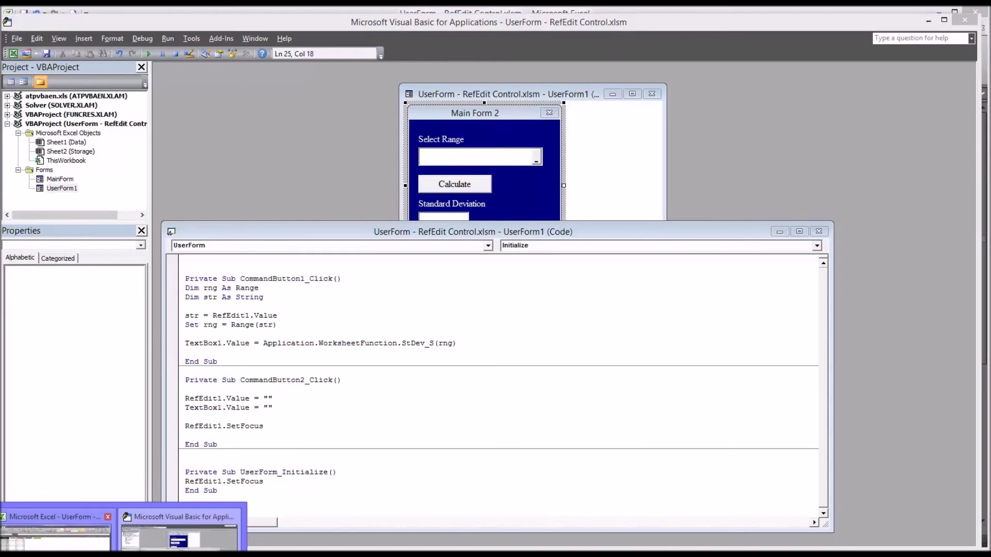
left_click(51, 532)
left_click(333, 129)
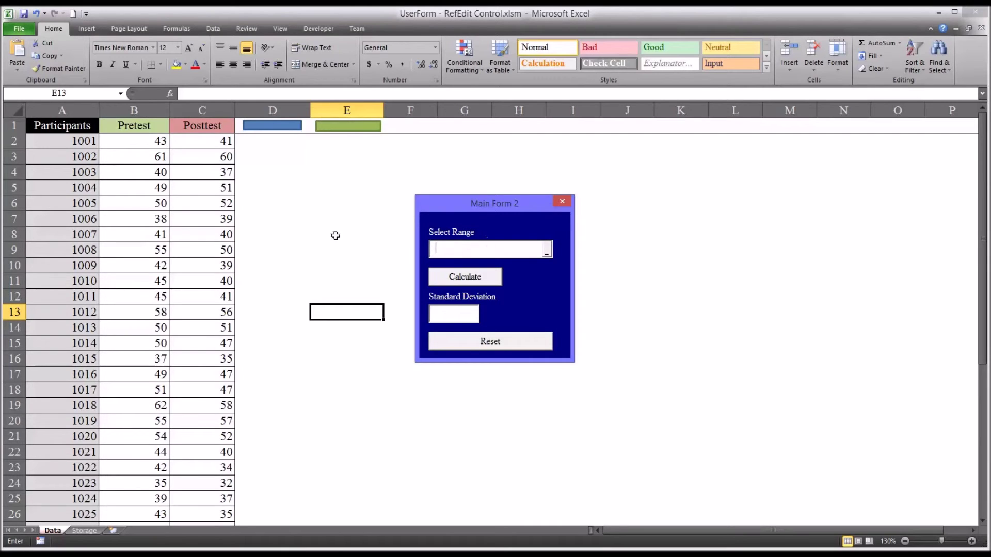
Calculate the standard deviation of B2:C20 (7.53564313), reset the form, and close it
left_click_drag(148, 145, 203, 420)
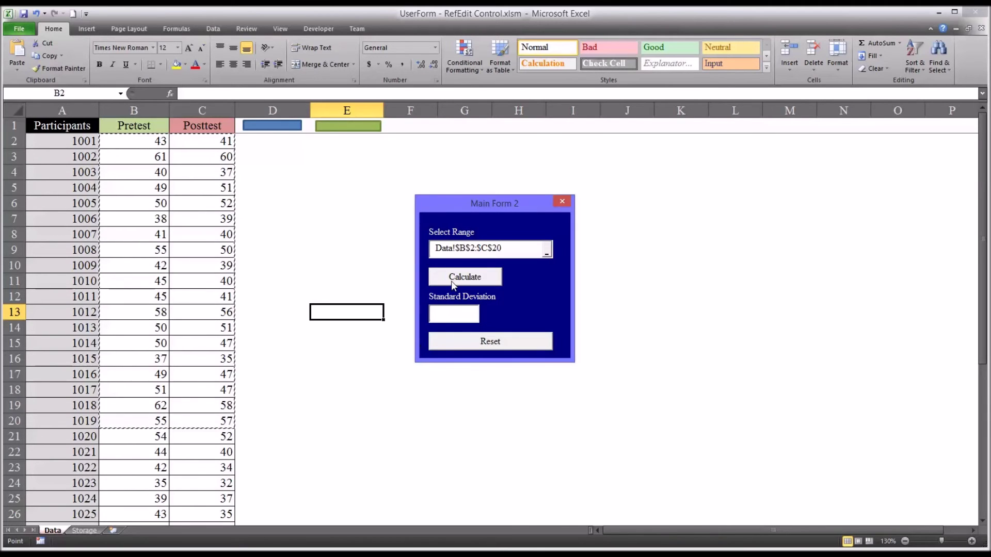
left_click(451, 280)
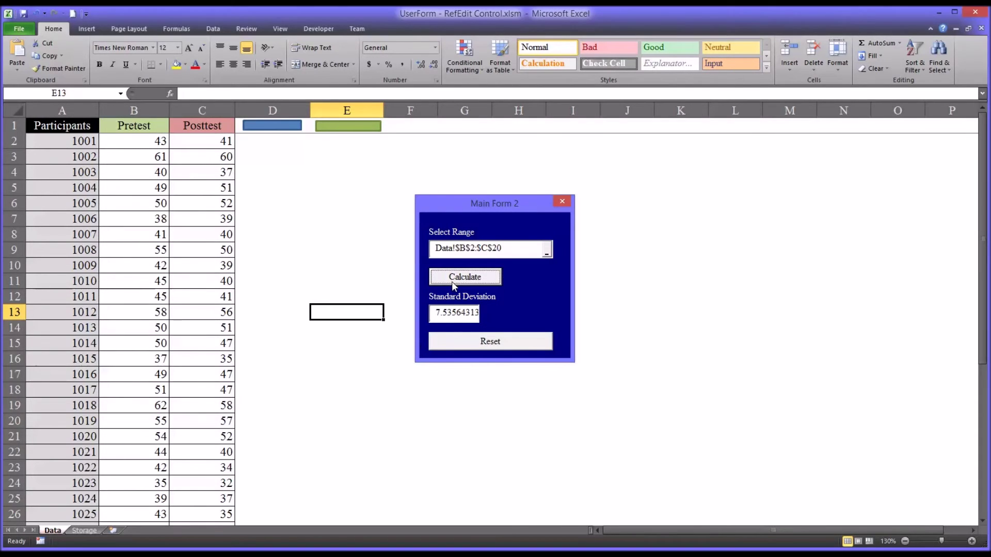
left_click(458, 344)
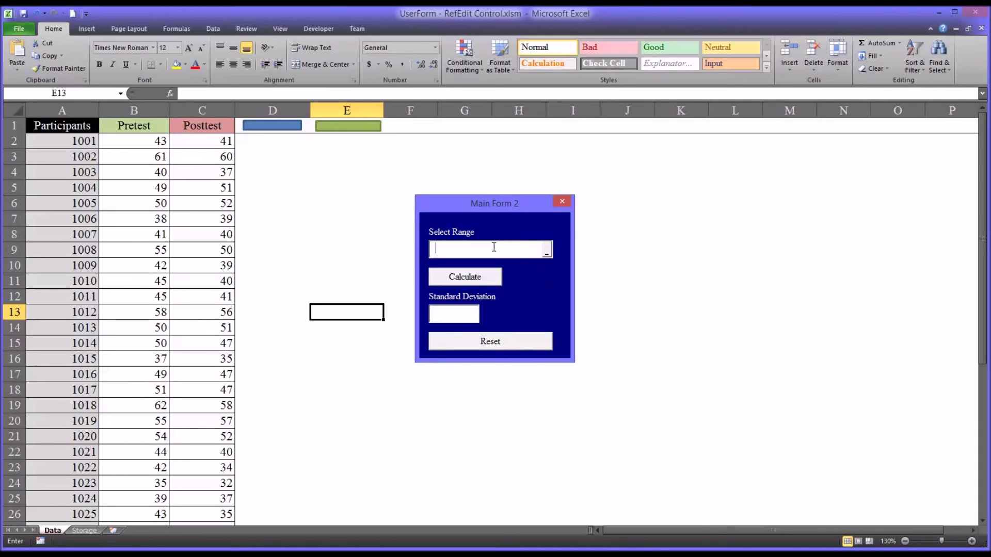
left_click(561, 201)
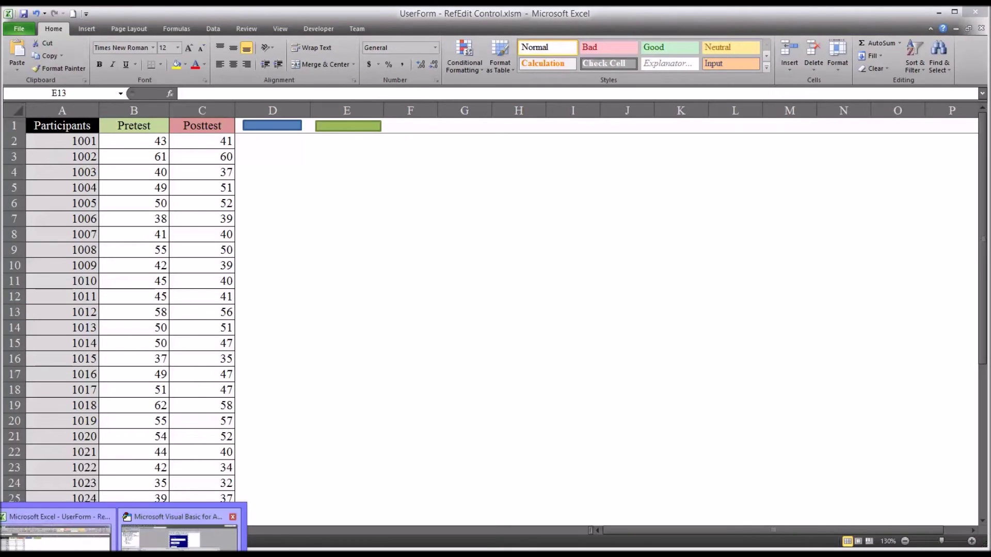
Bring the VBA editor forward from the taskbar, showing UserForm1's Calculate, Reset and Initialize code
left_click(178, 529)
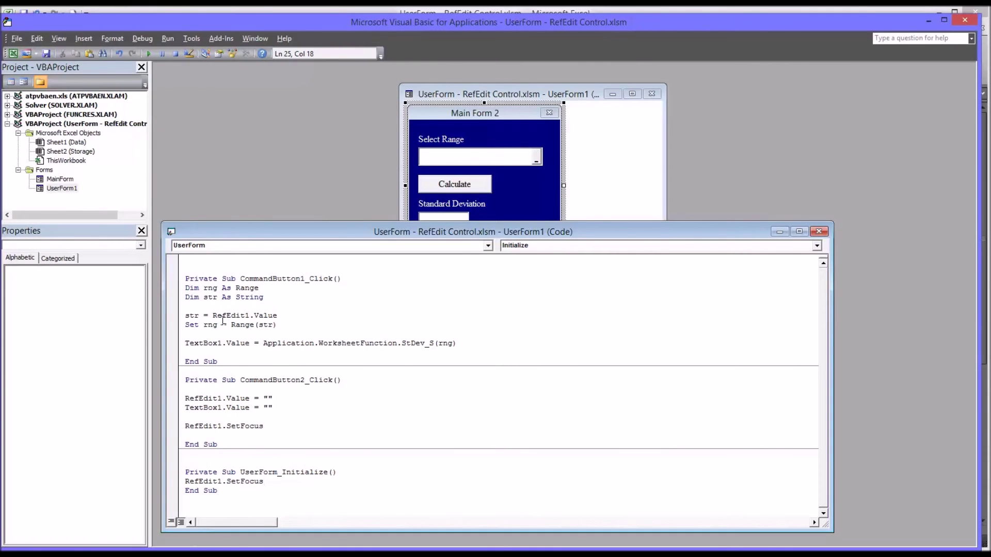